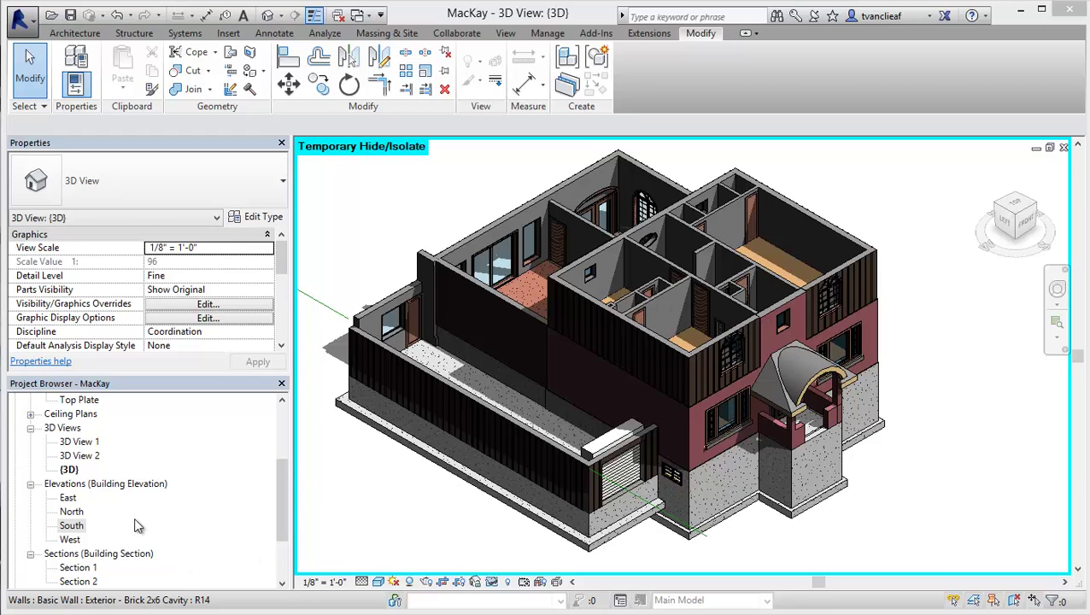
# Step: Open the Second Floor plan view of the house model
pyautogui.click(106, 531)
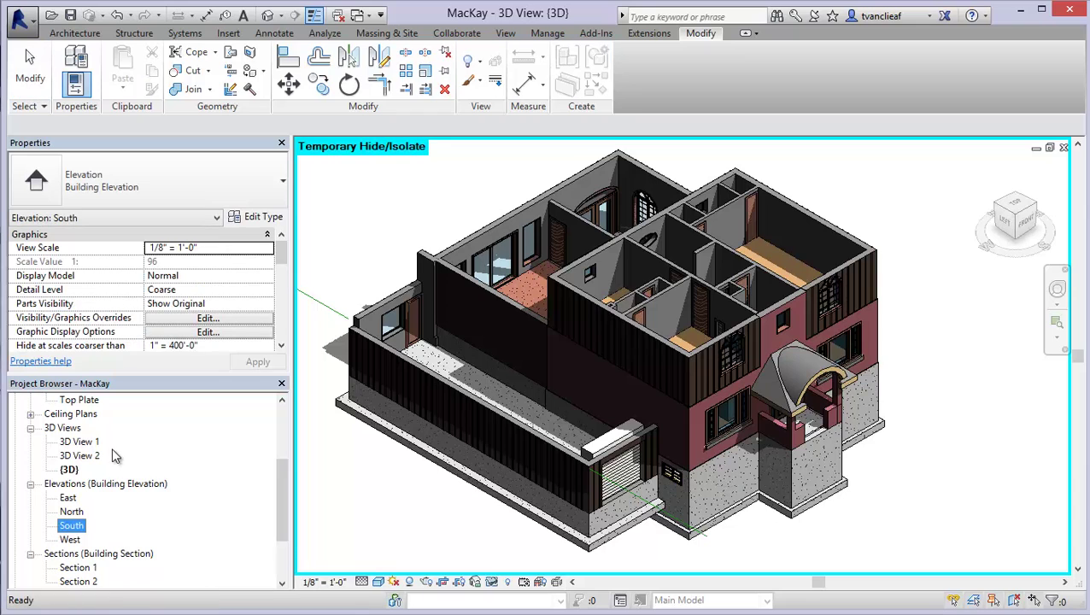
pyautogui.scroll(3, 112, 456)
pyautogui.doubleClick(88, 427)
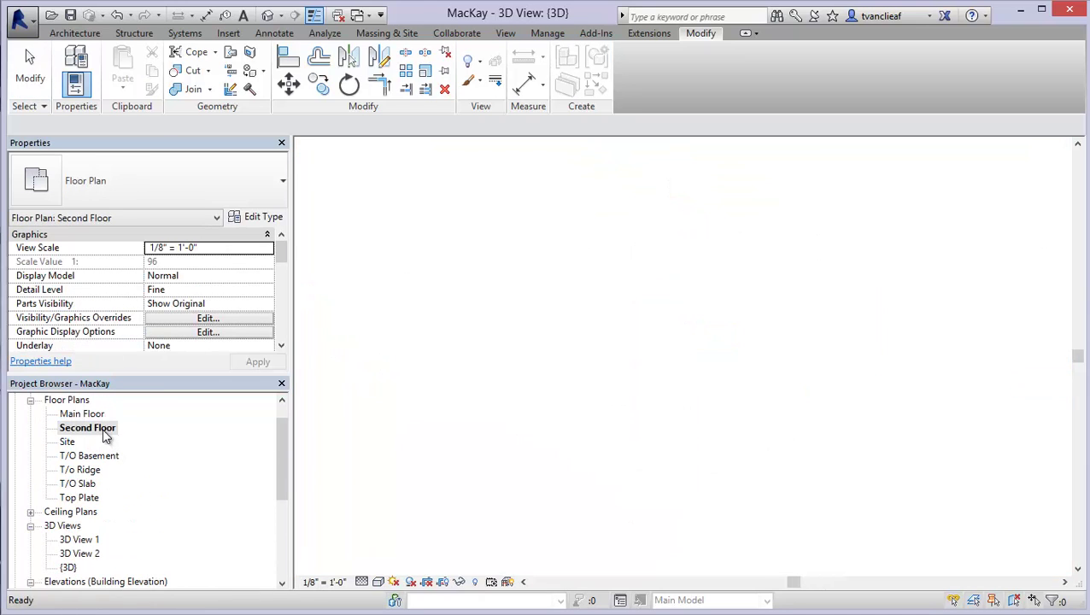
pyautogui.moveTo(521, 399); pyautogui.dragTo(508, 390, button='middle')
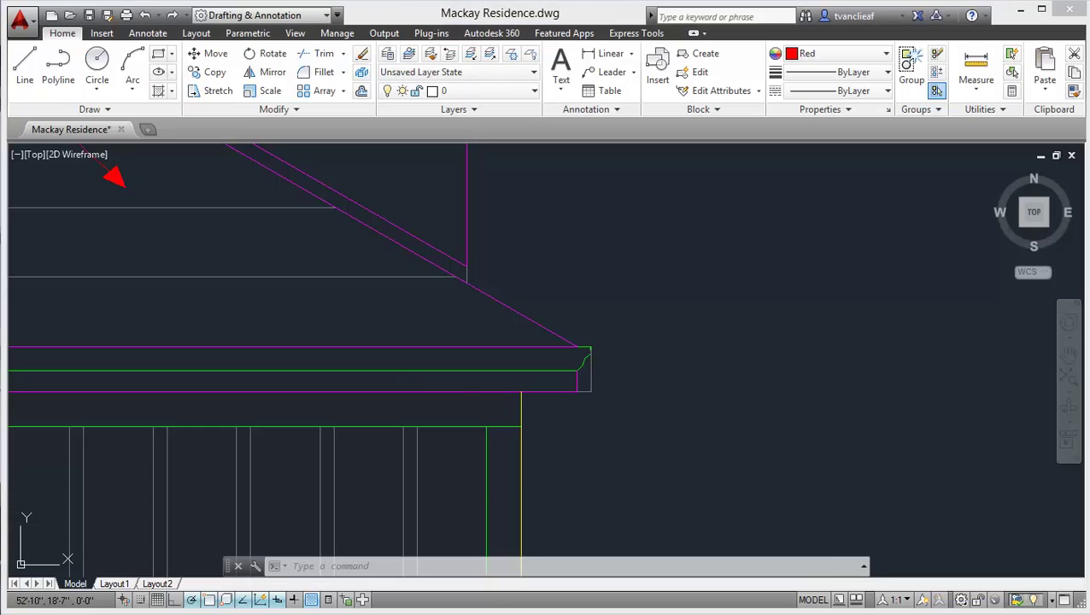
# Step: Switch to the Mackay Residence drawing in AutoCAD and measure the vertical distance from the red level line to the underside of the eave
pyautogui.scroll(-4, 392, 329)
pyautogui.moveTo(399, 334); pyautogui.dragTo(450, 340, button='middle')
pyautogui.scroll(4, 452, 335)
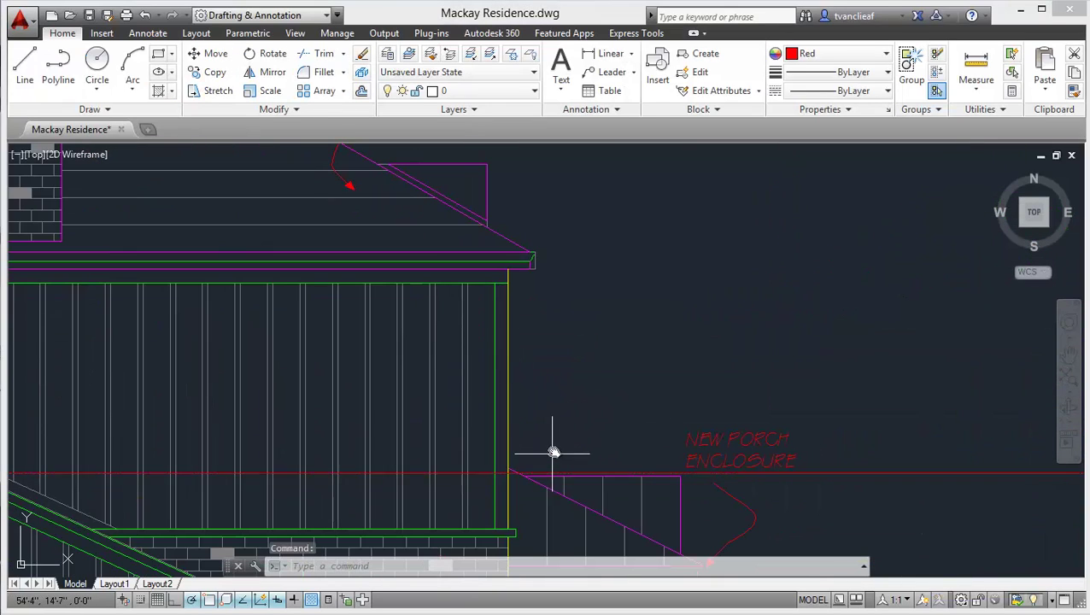
pyautogui.press('Escape')
pyautogui.write('di')
pyautogui.press('Return')
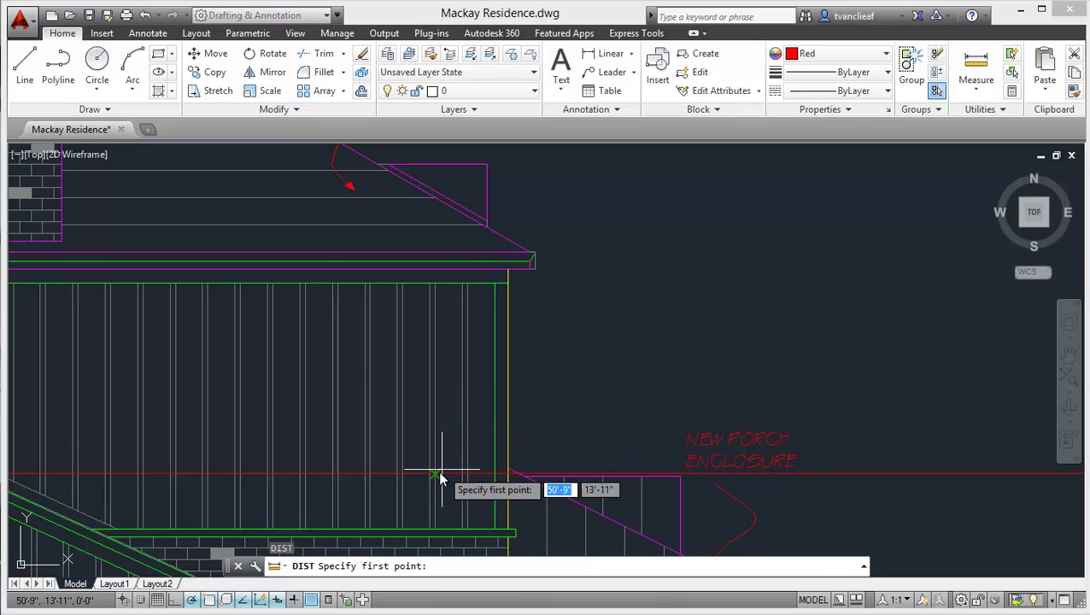
pyautogui.click(437, 474)
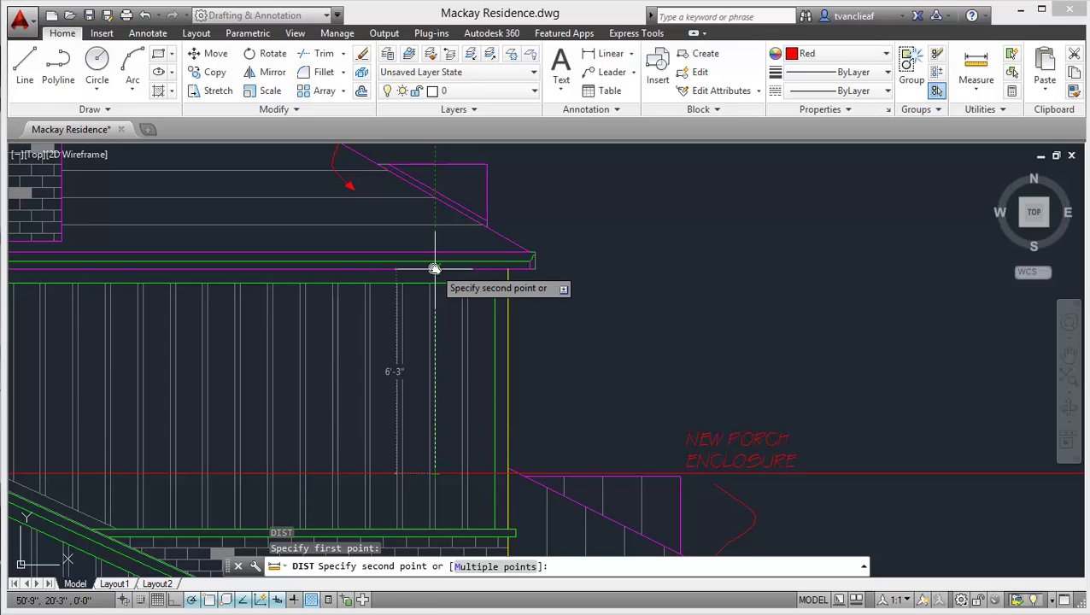
pyautogui.scroll(4, 434, 269)
pyautogui.press('Escape')
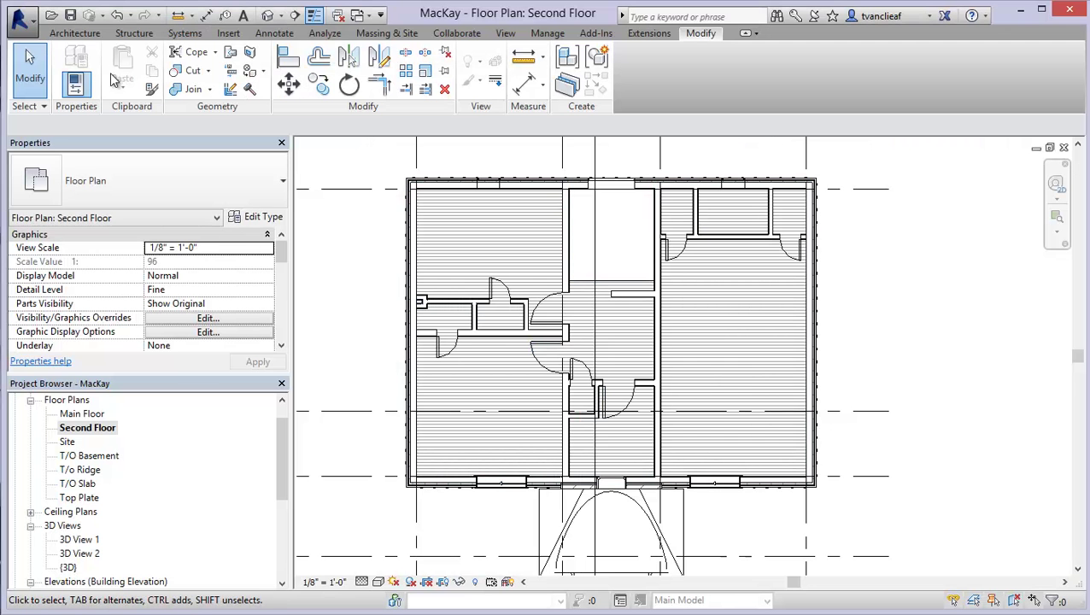
# Step: In Revit, start a roof by footprint, base offset 6' 3", picking the rear, side and two outer front walls with 0' 5" overhang and slope
pyautogui.click(77, 36)
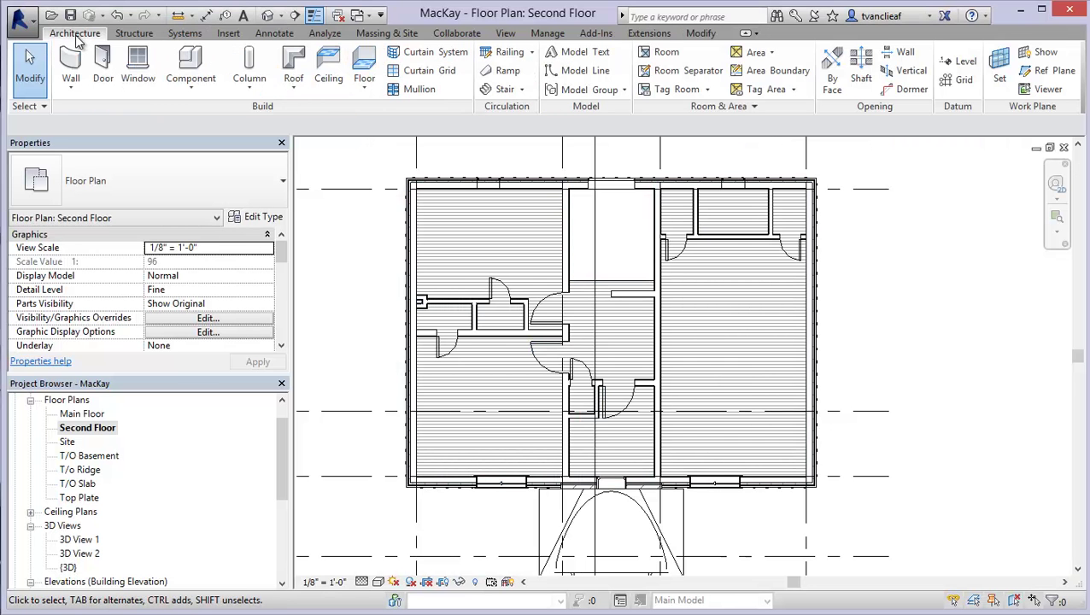
pyautogui.click(295, 87)
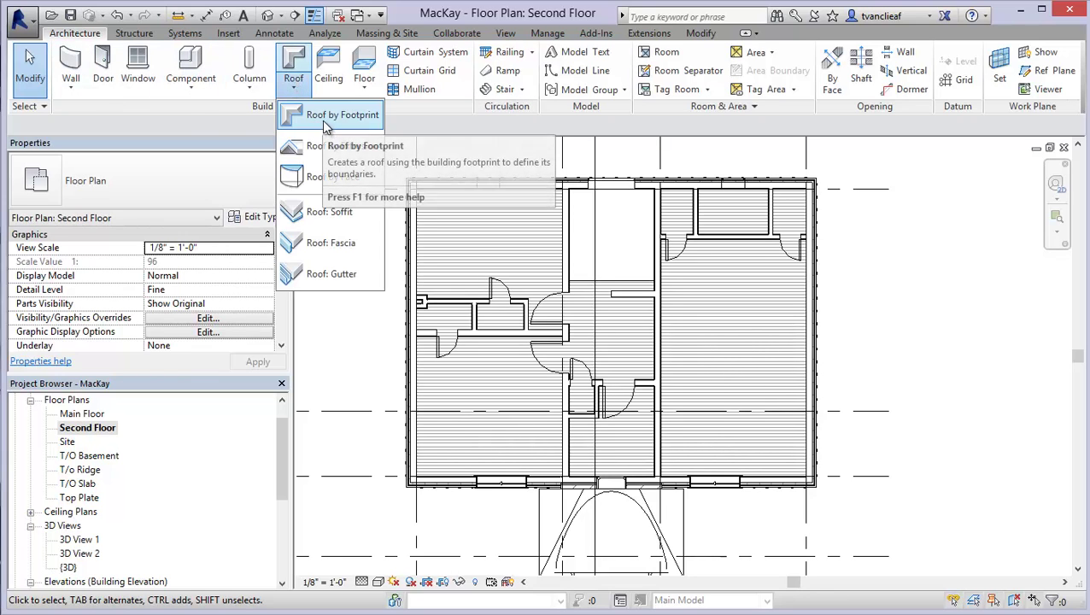
pyautogui.click(325, 126)
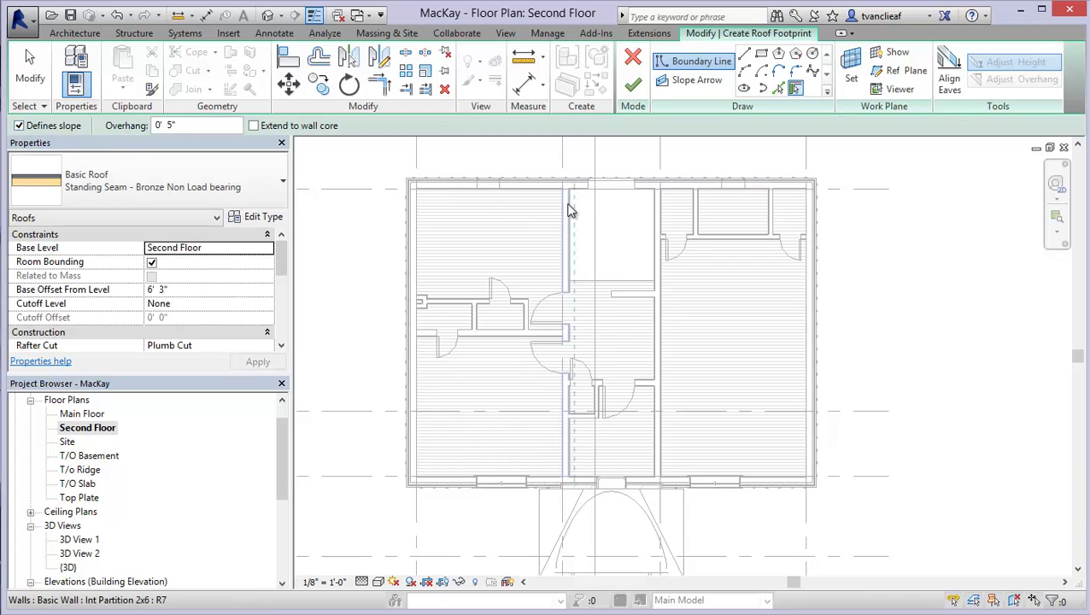
pyautogui.moveTo(694, 233); pyautogui.dragTo(645, 251, button='middle')
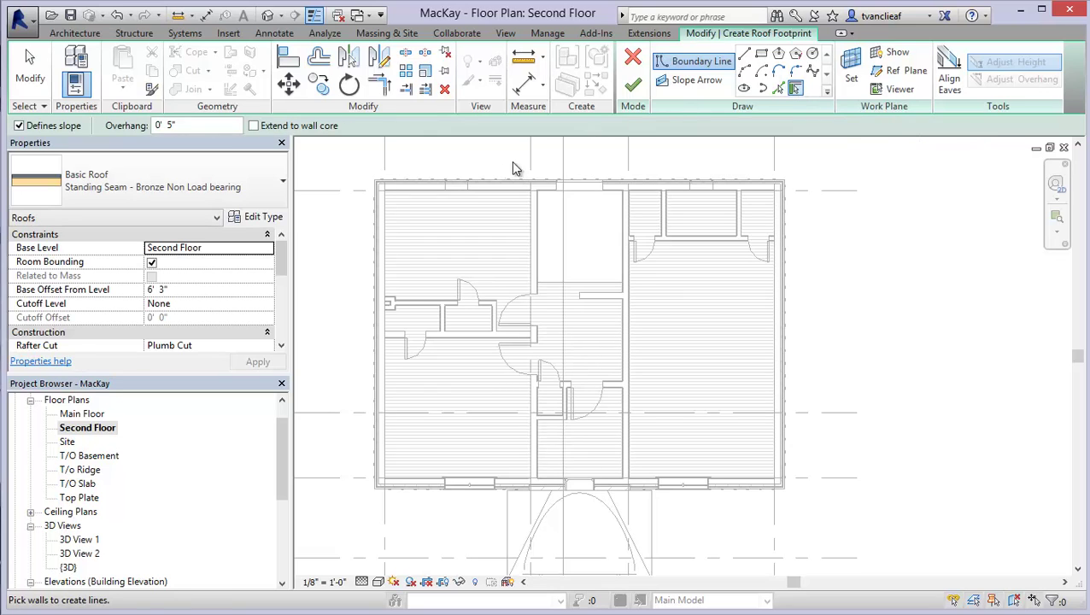
pyautogui.click(480, 188)
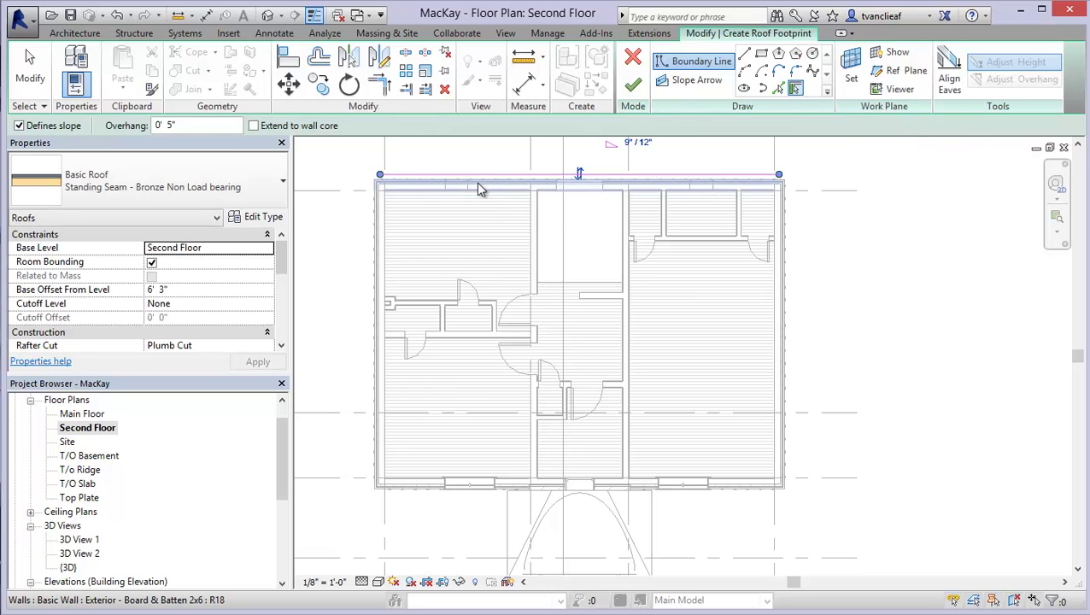
pyautogui.click(389, 232)
pyautogui.click(788, 251)
pyautogui.click(440, 492)
pyautogui.click(696, 490)
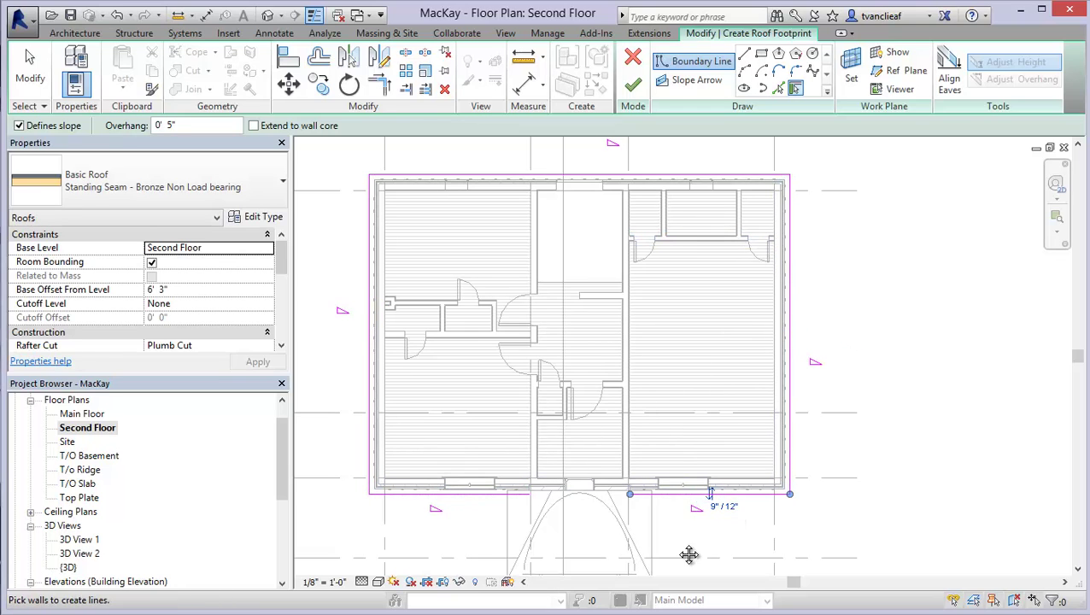
pyautogui.moveTo(634, 482); pyautogui.dragTo(650, 462, button='middle')
pyautogui.scroll(1, 649, 462)
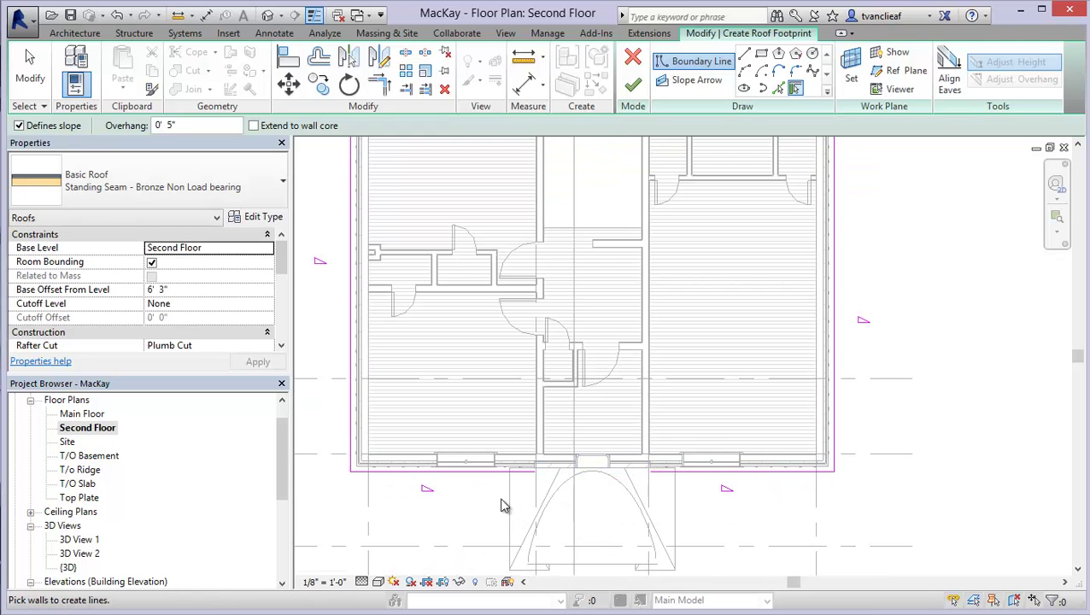
pyautogui.moveTo(502, 505); pyautogui.dragTo(528, 540, button='middle')
pyautogui.scroll(-1, 528, 540)
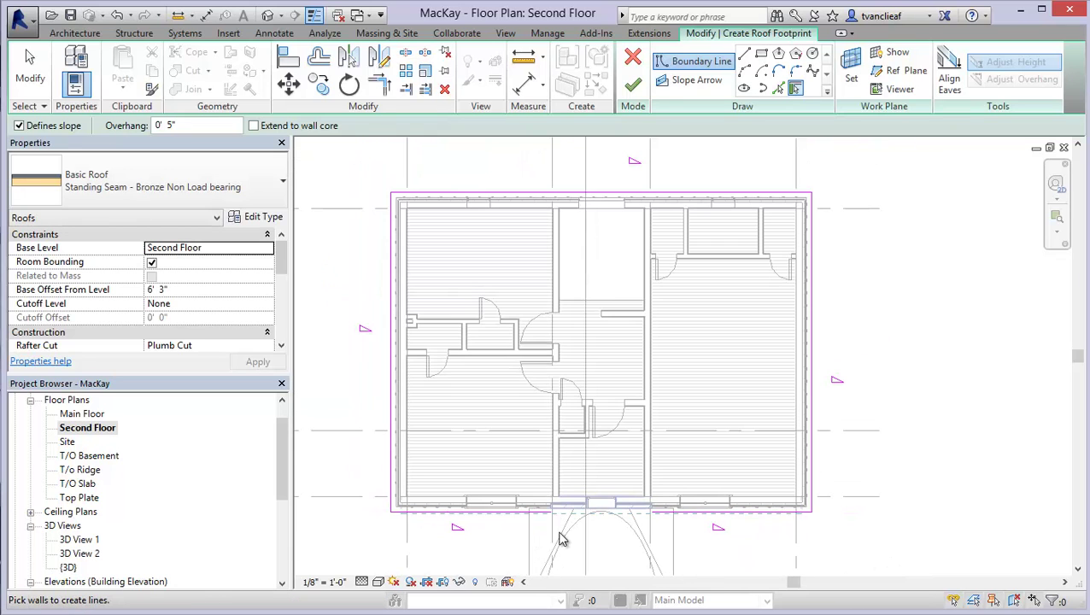
pyautogui.press('Escape')
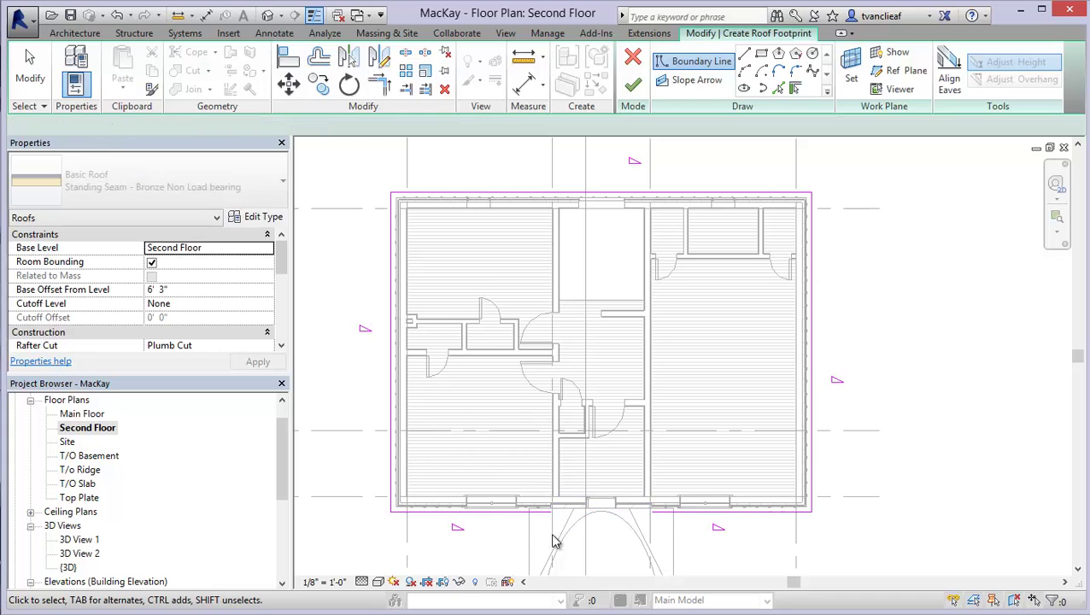
# Step: Close the gap in the front roof boundary with slope-defining lines that jog 2" outward across the middle wall
pyautogui.moveTo(532, 453); pyautogui.dragTo(547, 440, button='middle')
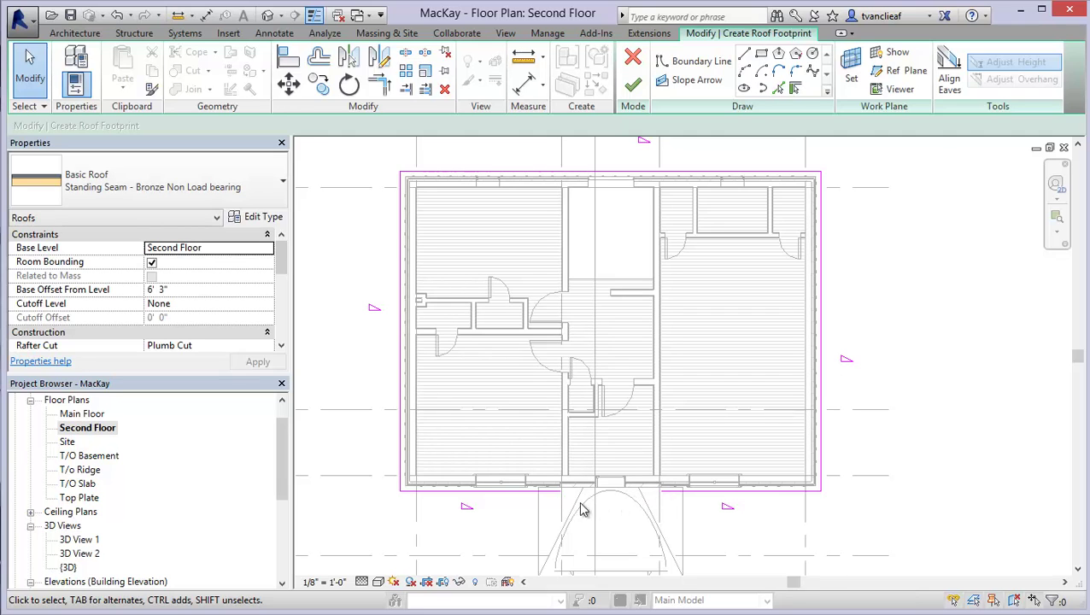
pyautogui.scroll(5, 578, 509)
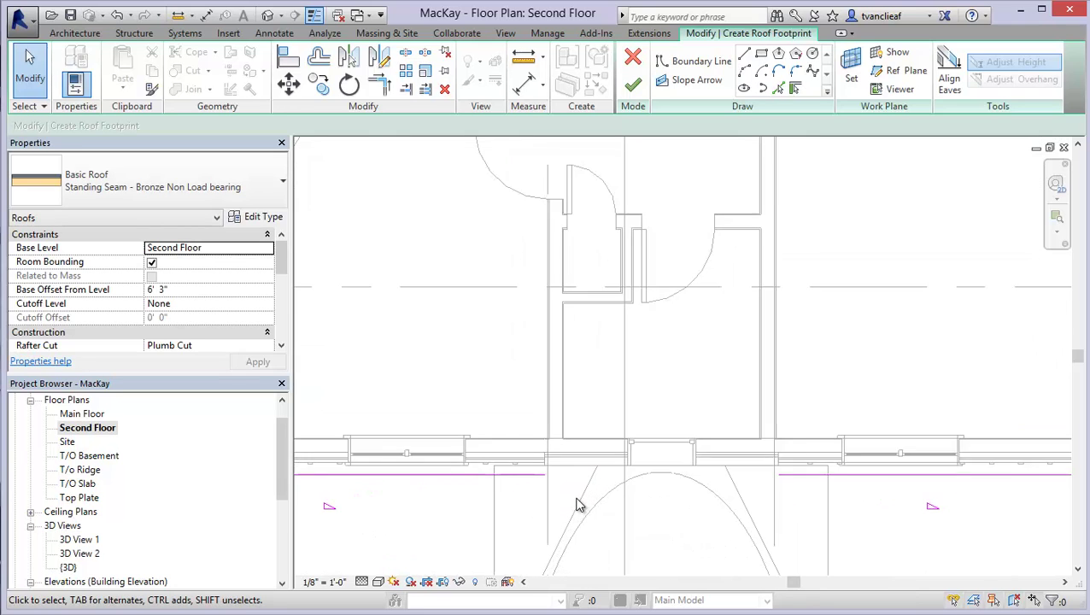
pyautogui.scroll(1, 577, 504)
pyautogui.moveTo(644, 361); pyautogui.dragTo(650, 307, button='middle')
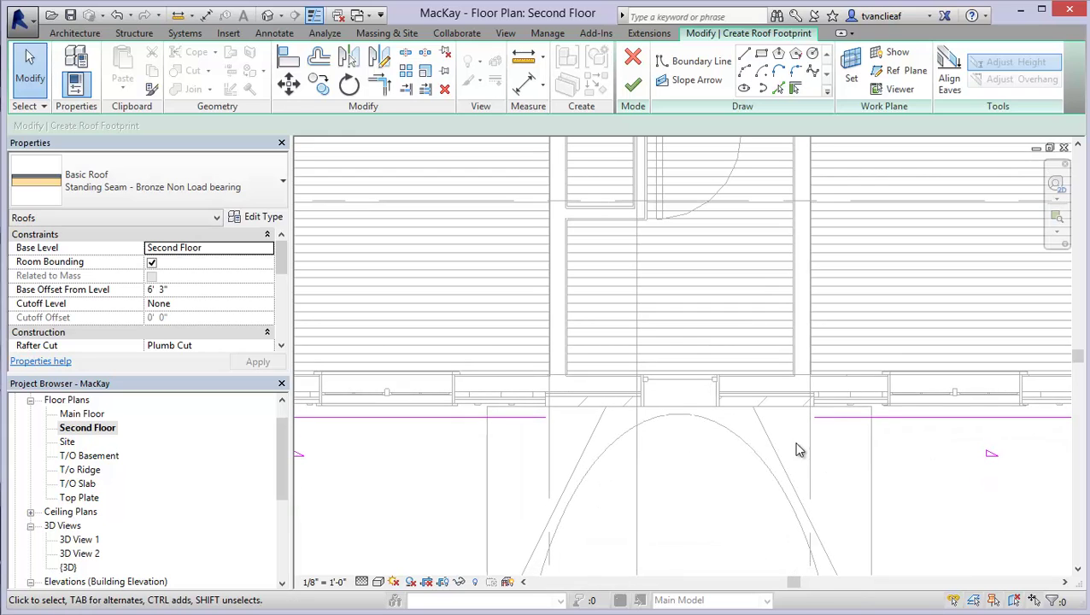
pyautogui.click(740, 75)
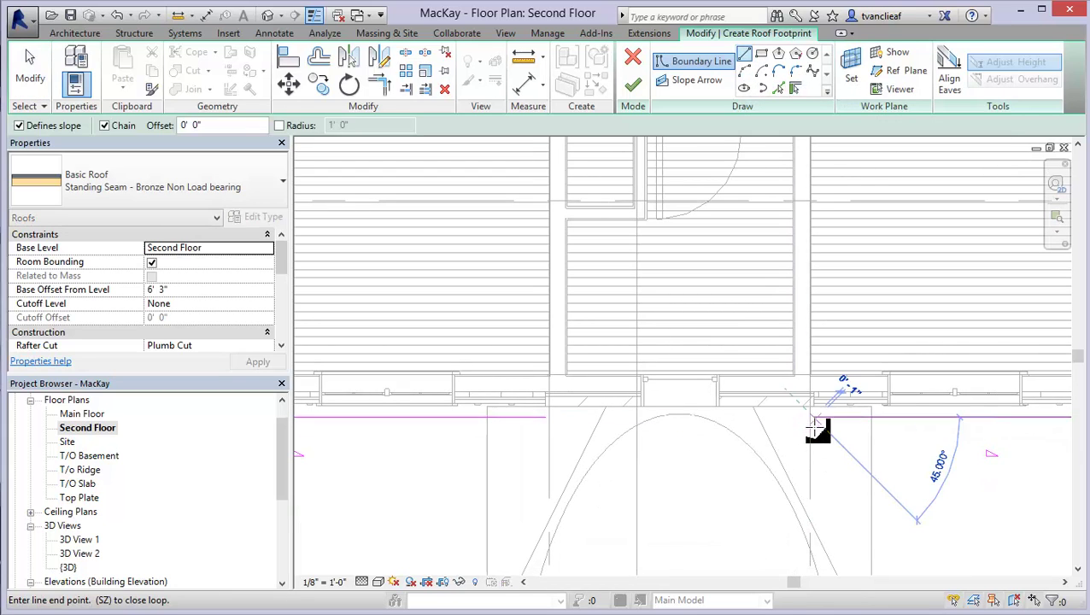
pyautogui.click(815, 427)
pyautogui.write('2')
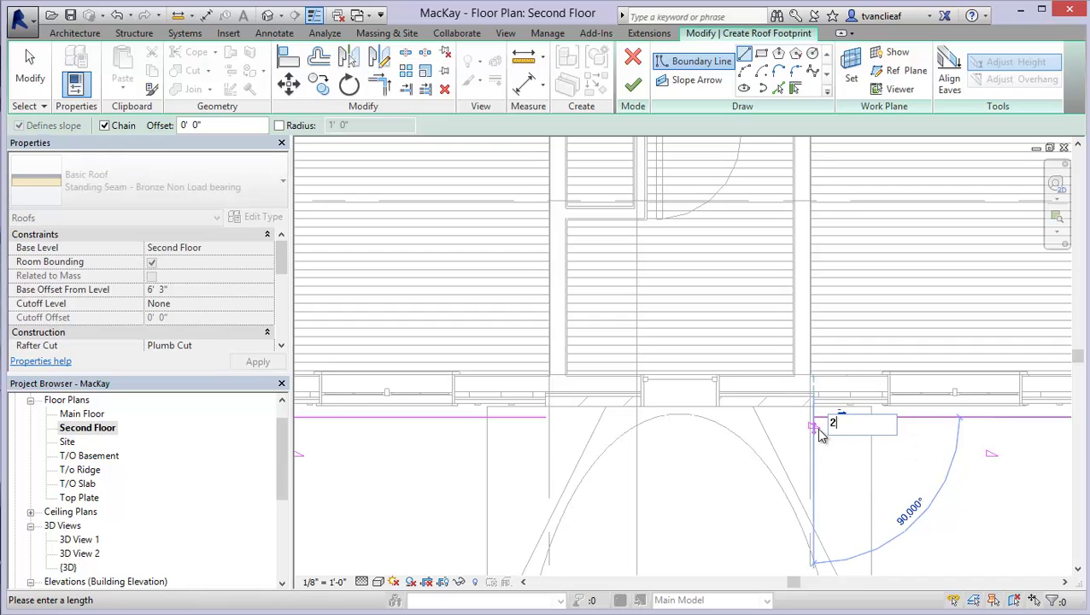
pyautogui.press('Return')
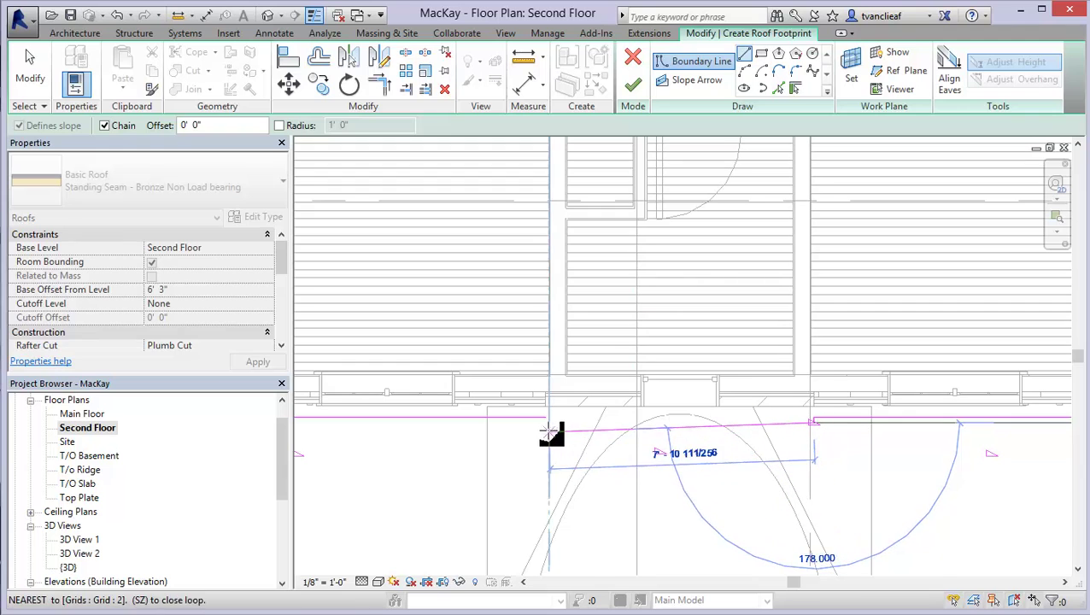
pyautogui.scroll(3, 545, 428)
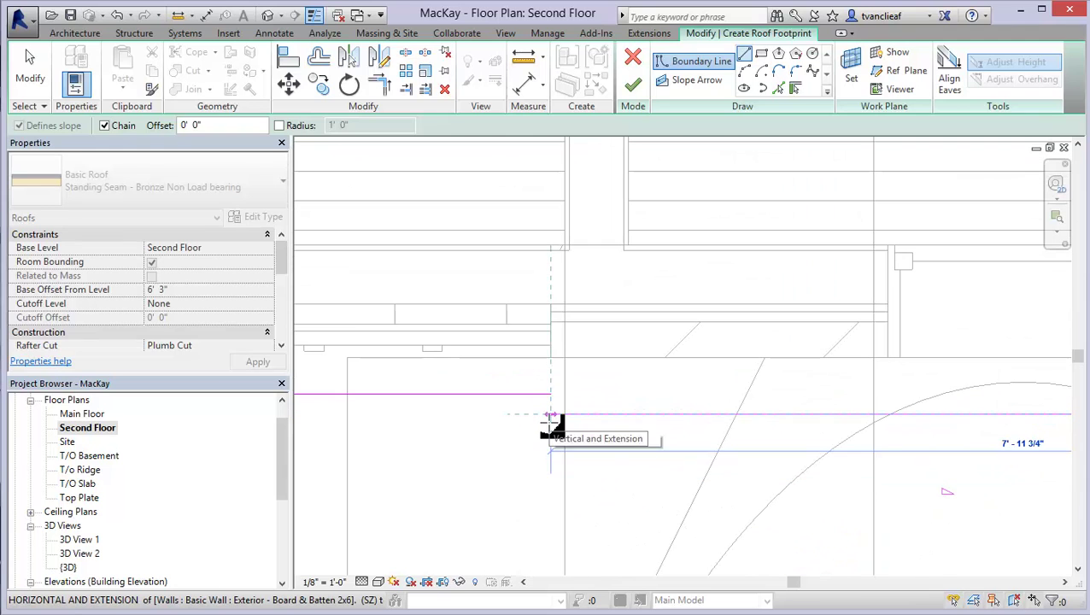
pyautogui.press('Escape')
pyautogui.scroll(-4, 546, 413)
pyautogui.moveTo(620, 320)
pyautogui.mouseDown(button='middle')
pyautogui.moveTo(634, 334)
pyautogui.moveTo(631, 394)
pyautogui.moveTo(618, 386)
pyautogui.moveTo(614, 414)
pyautogui.mouseUp(button='middle')
pyautogui.scroll(-4, 630, 393)
pyautogui.press('Escape')
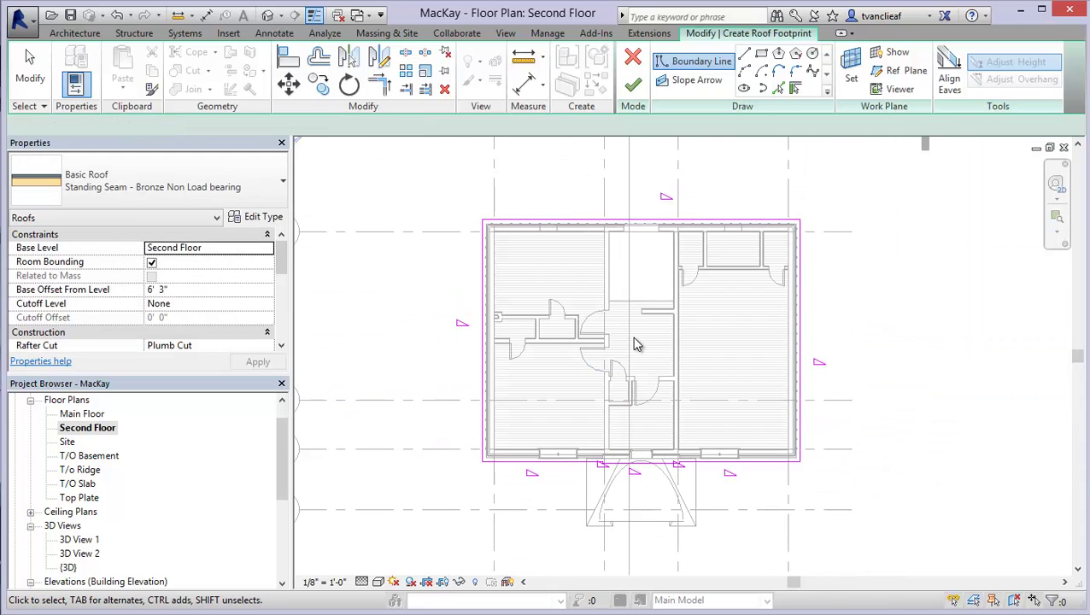
# Step: Set the slope of all roof boundary lines to 7" / 12"
pyautogui.scroll(1, 641, 346)
pyautogui.press('Escape')
pyautogui.moveTo(436, 169)
pyautogui.mouseDown()
pyautogui.moveTo(731, 389)
pyautogui.moveTo(857, 494)
pyautogui.moveTo(871, 522)
pyautogui.moveTo(863, 511)
pyautogui.mouseUp()
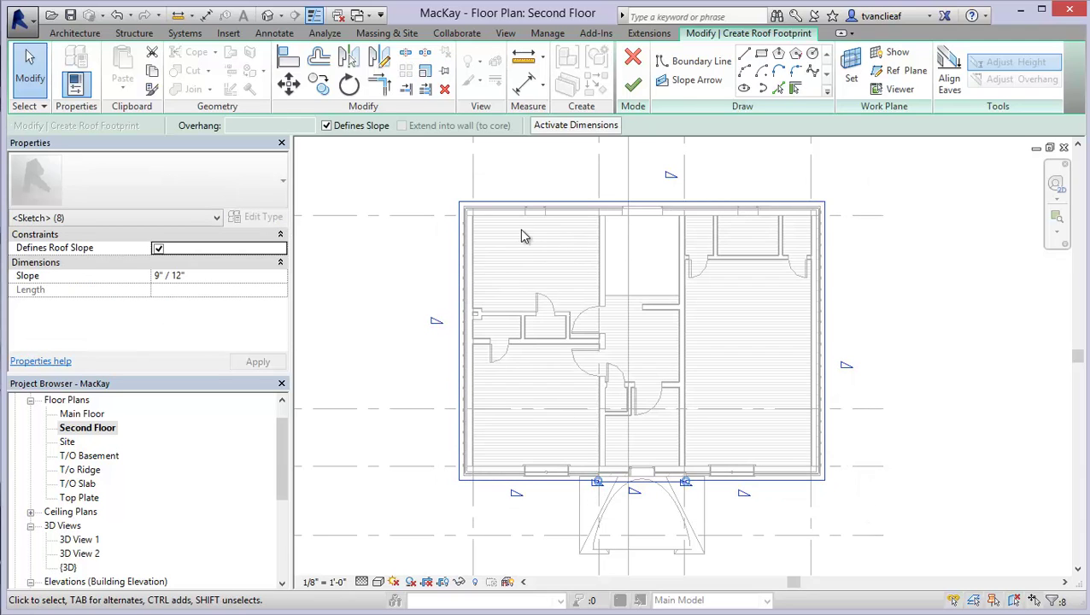
pyautogui.click(157, 275)
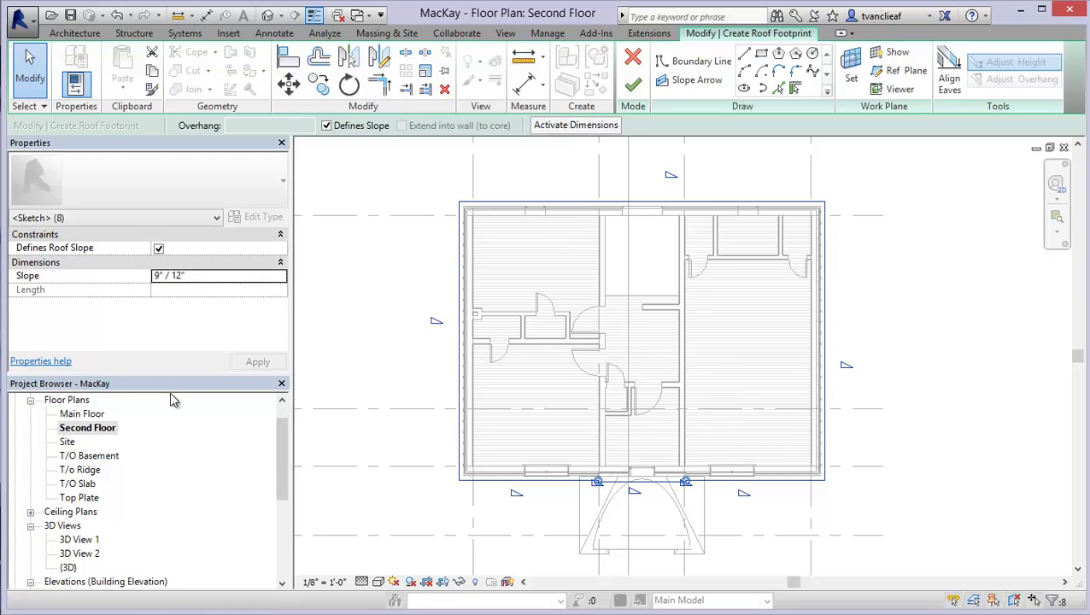
pyautogui.click(161, 276)
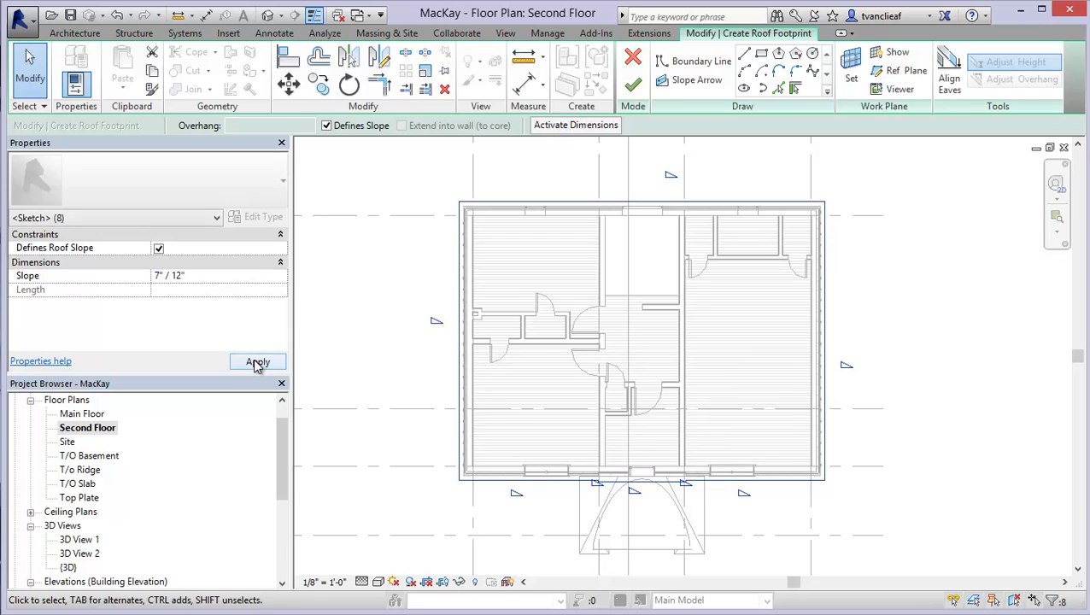
pyautogui.click(257, 362)
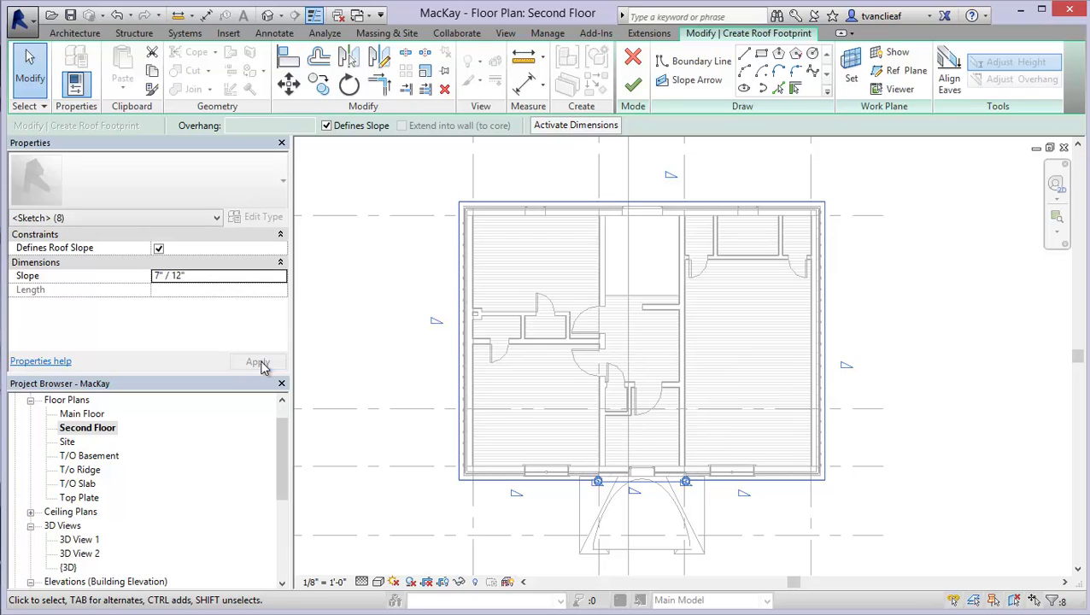
# Step: Check the slopes of the individual roof boundary lines and inspect the jog in the front edge
pyautogui.click(459, 384)
pyautogui.click(586, 205)
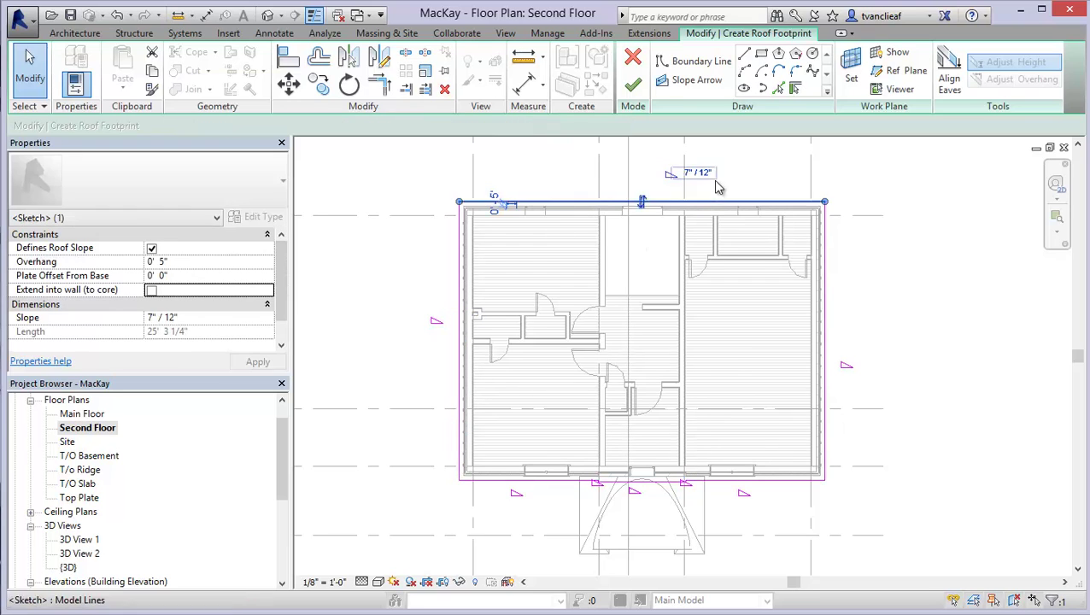
pyautogui.click(823, 321)
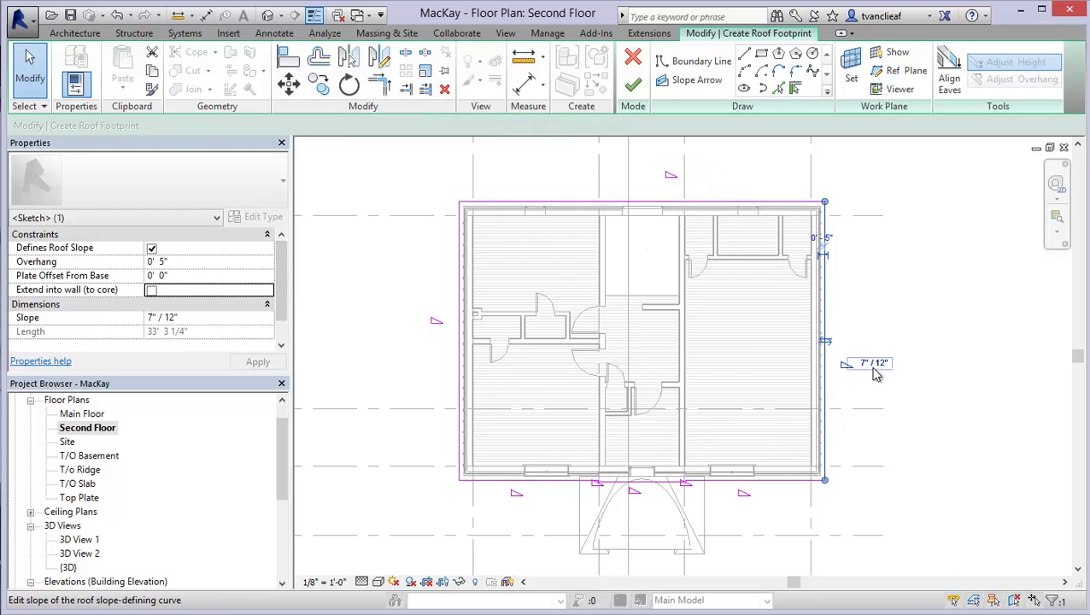
pyautogui.click(667, 516)
pyautogui.scroll(4, 692, 506)
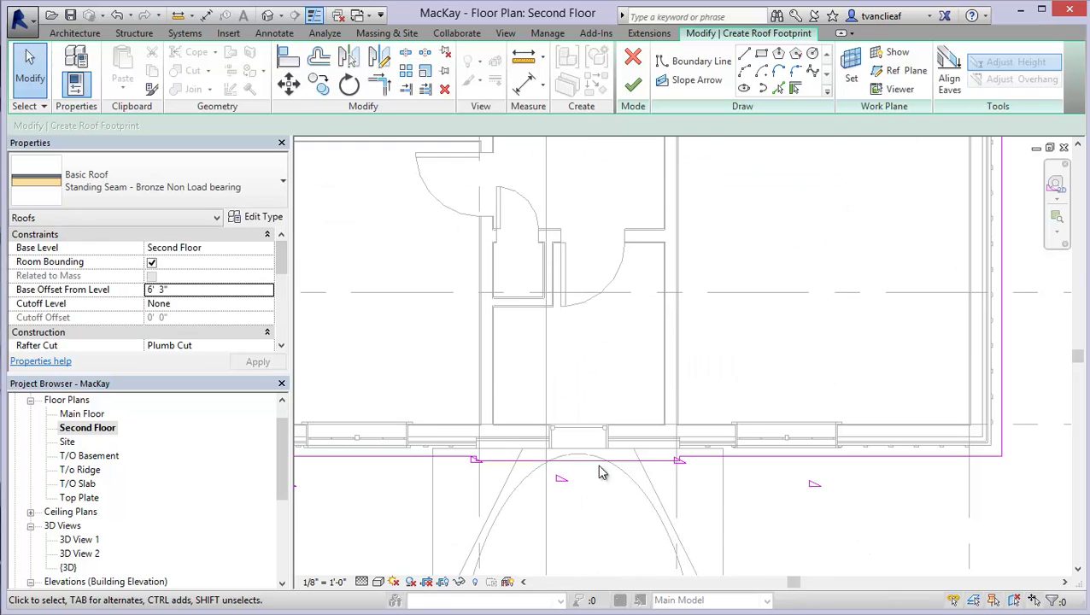
pyautogui.moveTo(484, 492); pyautogui.dragTo(574, 489, button='middle')
pyautogui.scroll(-2, 576, 486)
pyautogui.moveTo(598, 364); pyautogui.dragTo(600, 423, button='middle')
pyautogui.scroll(-2, 601, 427)
# Step: Finish the roof footprint and examine the resulting roof at the front eave in the default 3D view
pyautogui.click(634, 86)
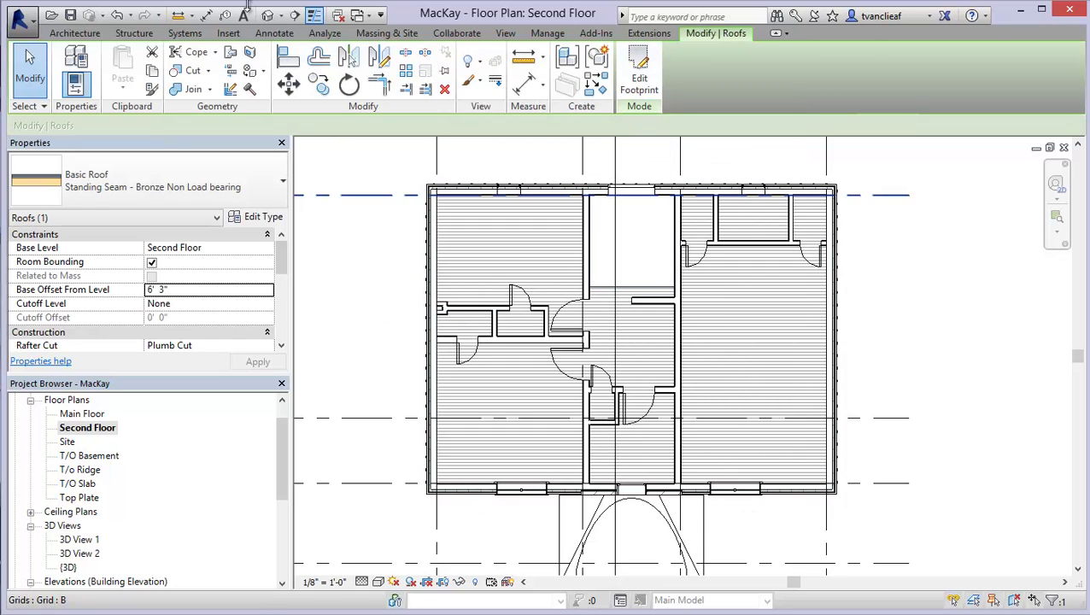
pyautogui.click(267, 16)
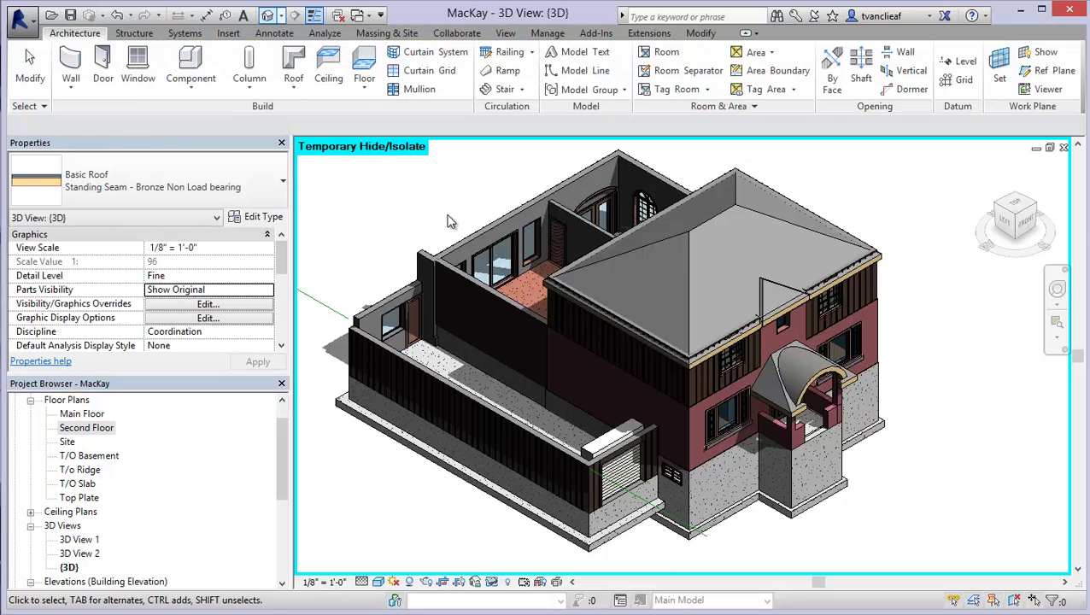
pyautogui.scroll(5, 796, 301)
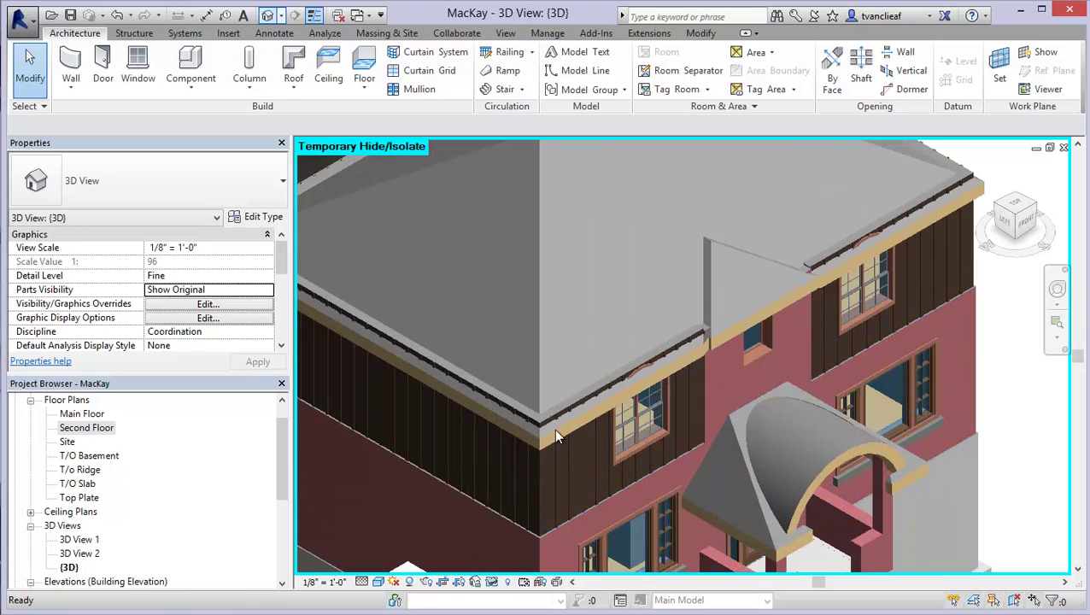
pyautogui.keyDown('shift'); pyautogui.moveTo(572, 437); pyautogui.dragTo(559, 407, button='middle'); pyautogui.keyUp('shift')
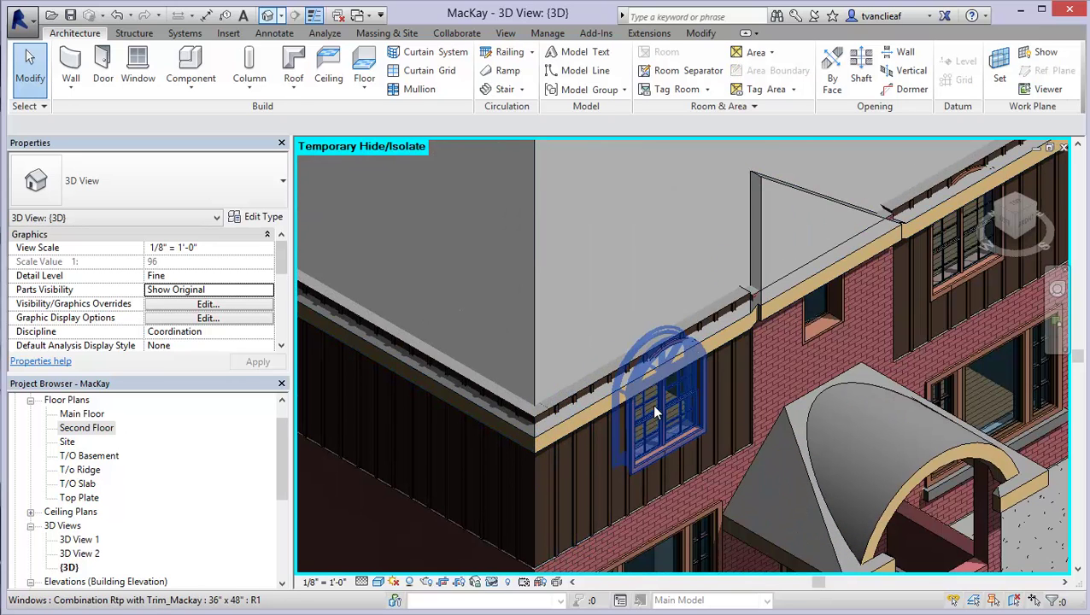
# Step: Examine the roof eave where the front edge jogs around the middle brick wall in the 3D view
pyautogui.moveTo(936, 184); pyautogui.dragTo(816, 220, button='middle')
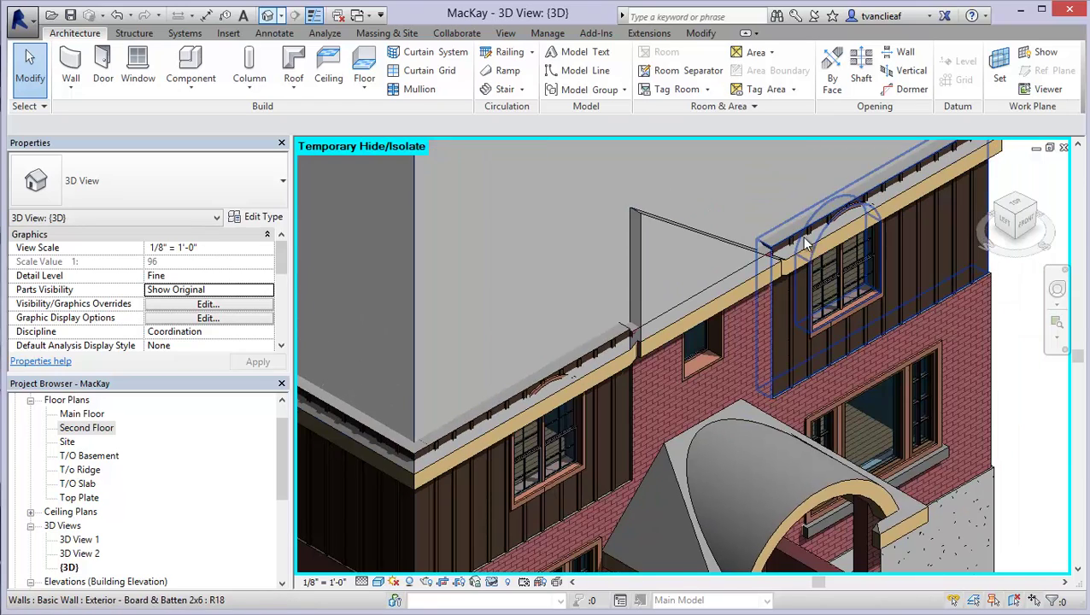
pyautogui.moveTo(482, 371); pyautogui.dragTo(553, 398, button='middle')
pyautogui.scroll(-3, 554, 398)
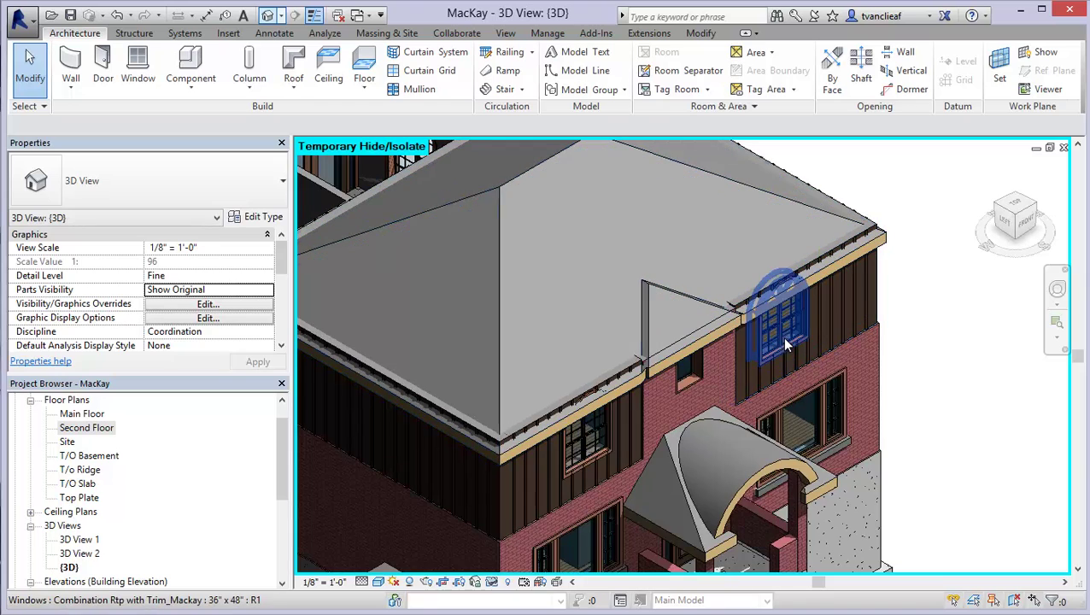
pyautogui.scroll(2, 733, 326)
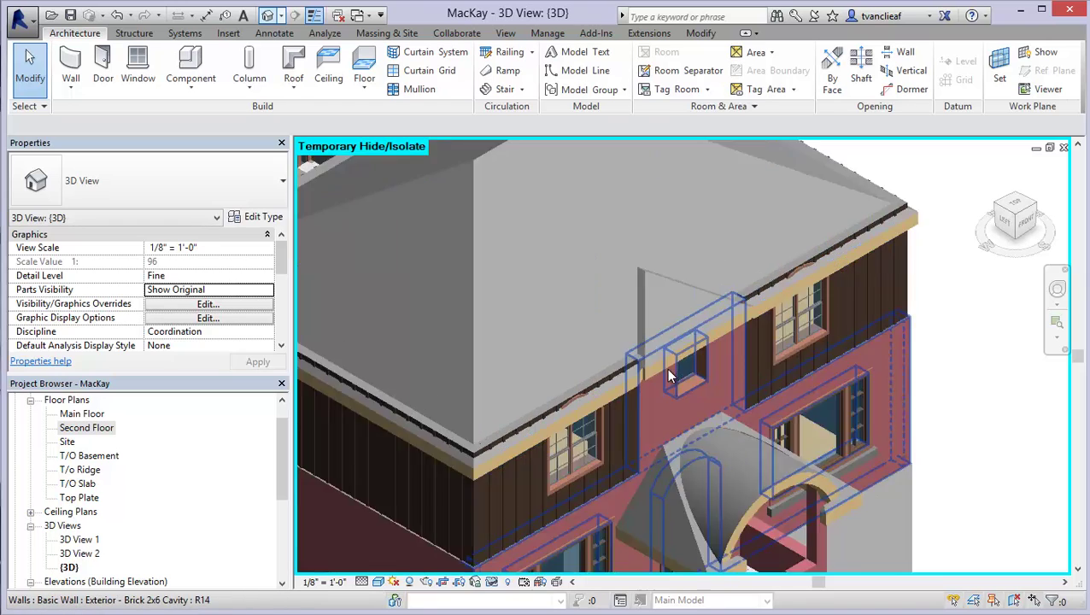
pyautogui.scroll(5, 628, 396)
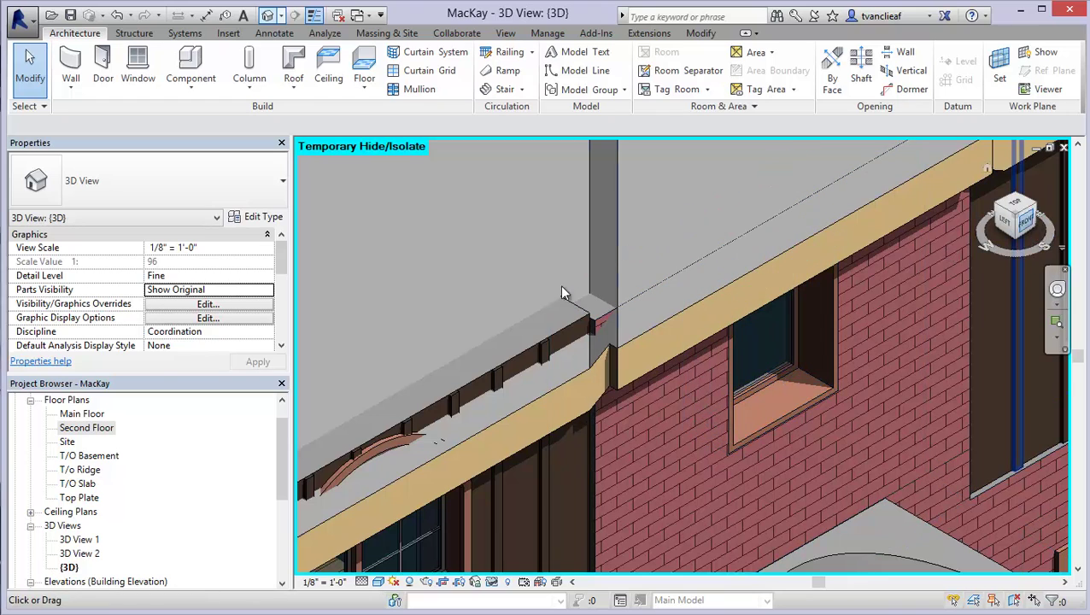
# Step: Open the South elevation and measure the vertical offset between the middle and side fascias at the front jog with an aligned dimension
pyautogui.click(86, 427)
pyautogui.scroll(-3, 132, 446)
pyautogui.scroll(-1, 135, 453)
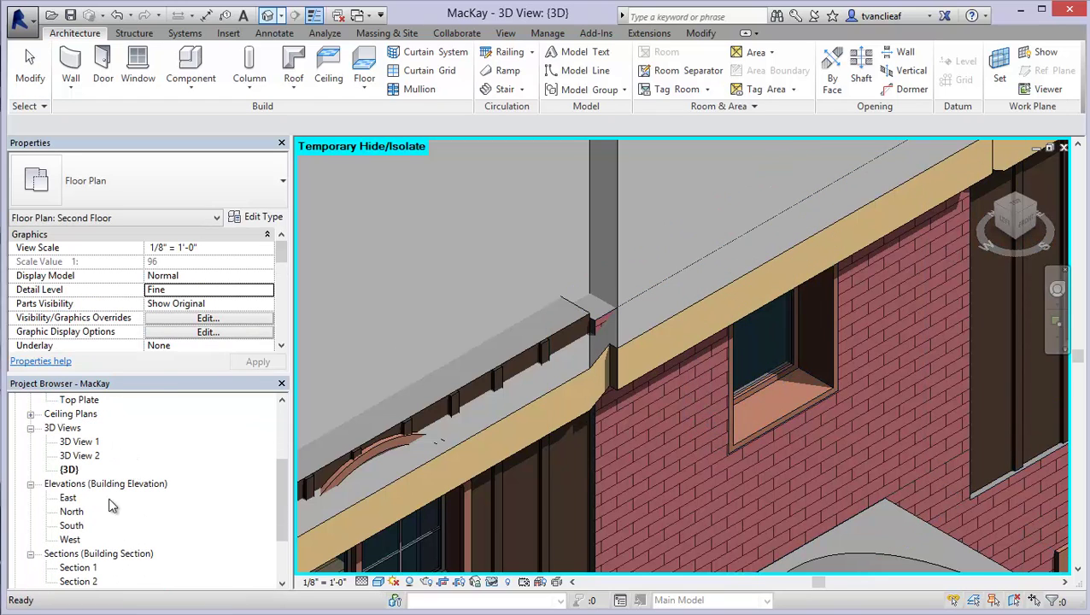
pyautogui.doubleClick(72, 525)
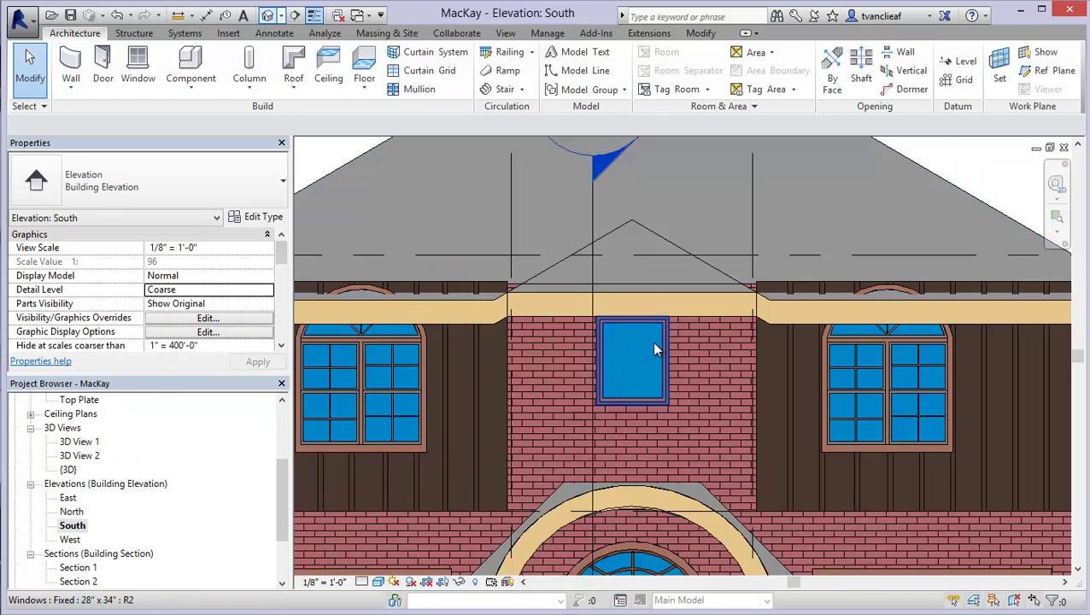
pyautogui.moveTo(598, 337); pyautogui.dragTo(566, 327, button='middle')
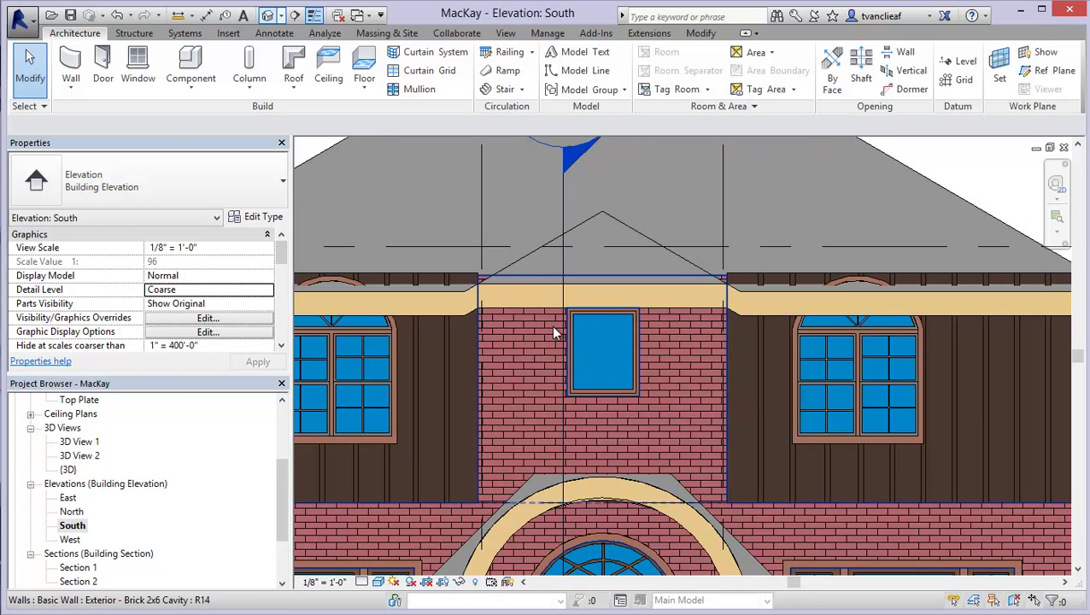
pyautogui.scroll(2, 456, 307)
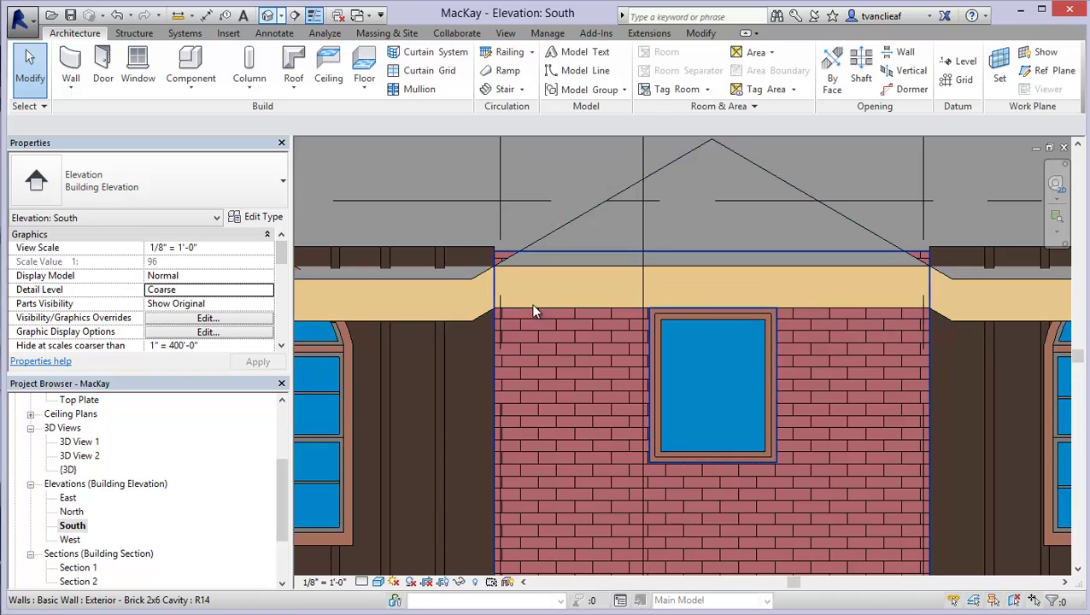
pyautogui.click(697, 34)
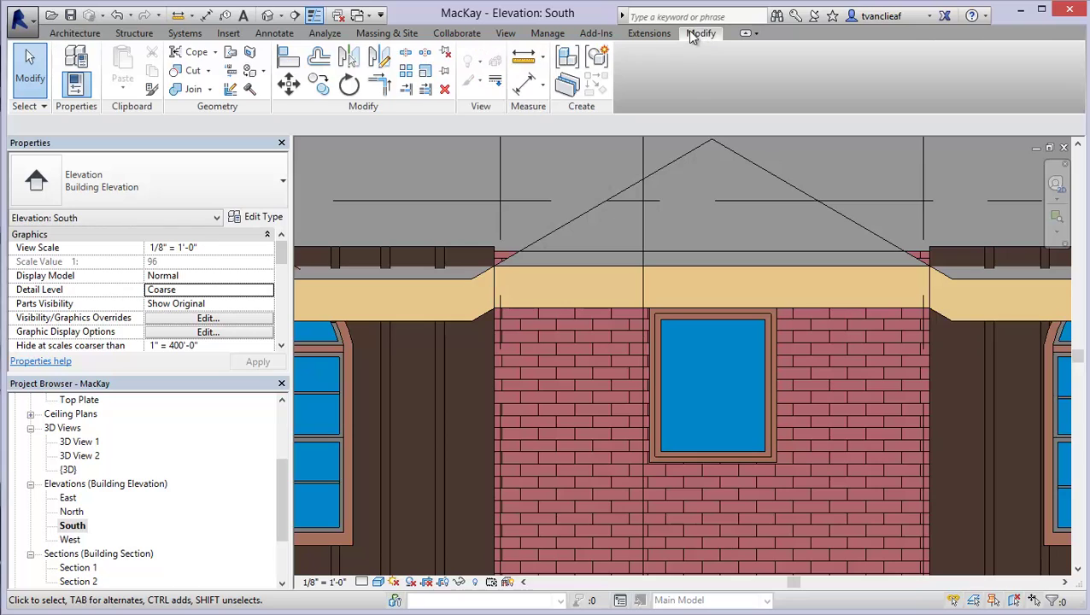
pyautogui.click(523, 89)
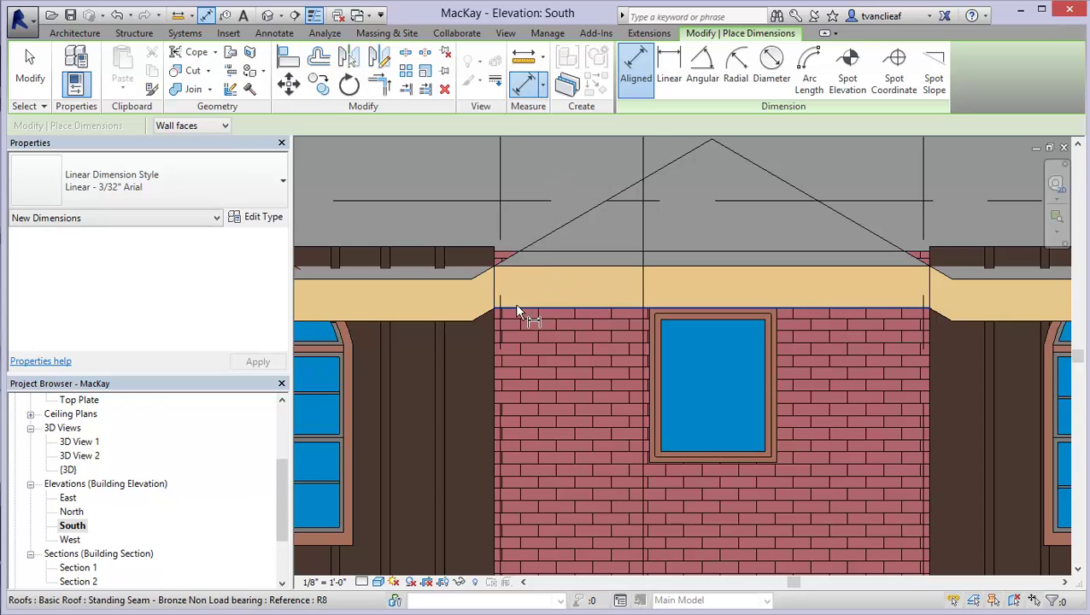
pyautogui.click(457, 322)
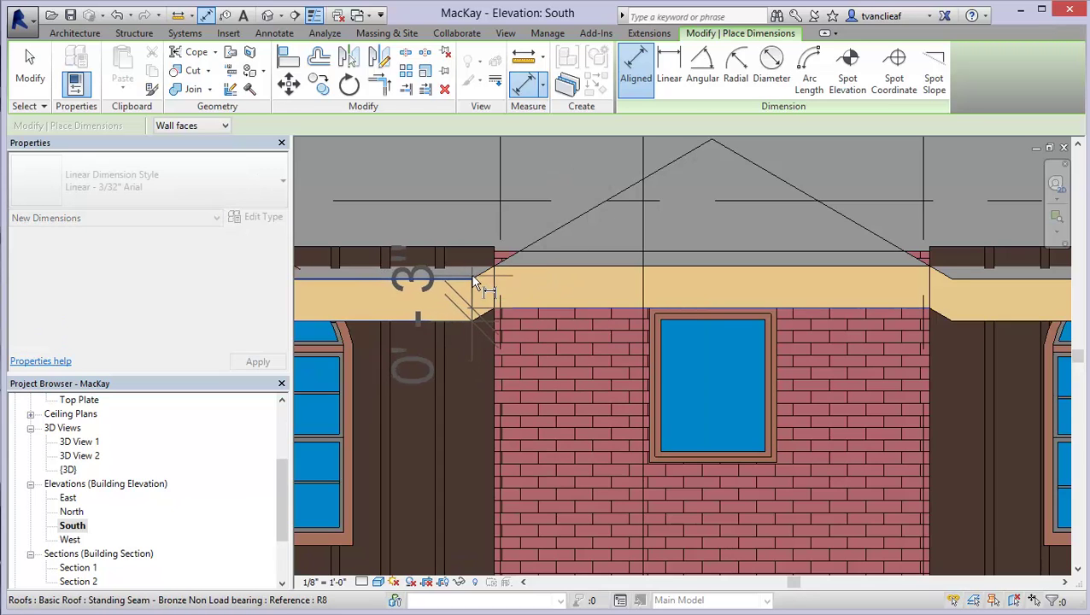
pyautogui.press('Escape')
pyautogui.press('Escape')
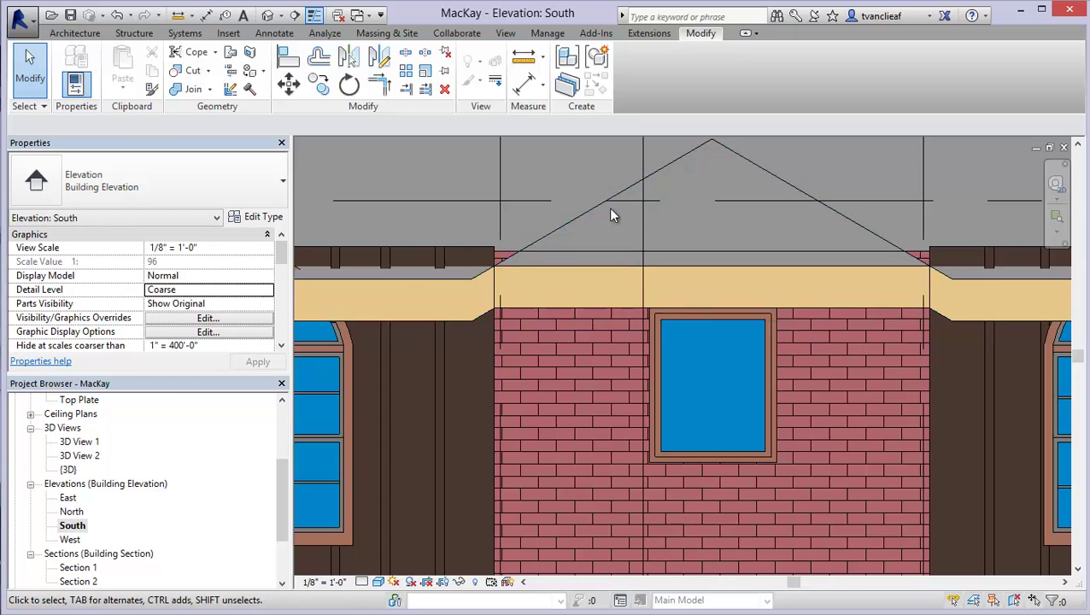
# Step: Open the hip roof's footprint for editing in 3D View: {3D}, looking straight down from the top
pyautogui.scroll(-3, 604, 273)
pyautogui.scroll(-3, 614, 251)
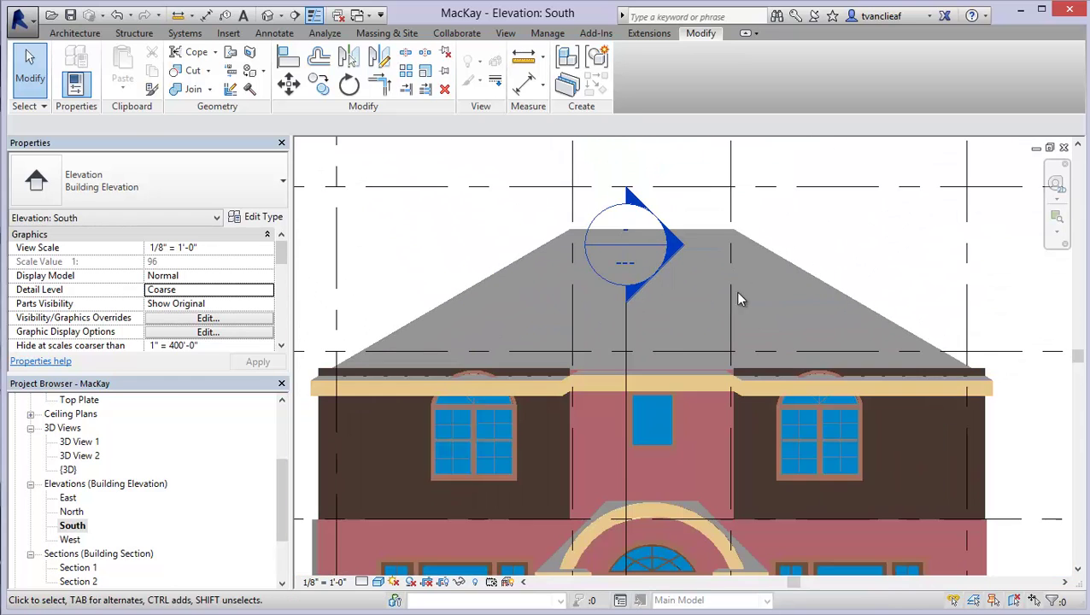
pyautogui.click(777, 261)
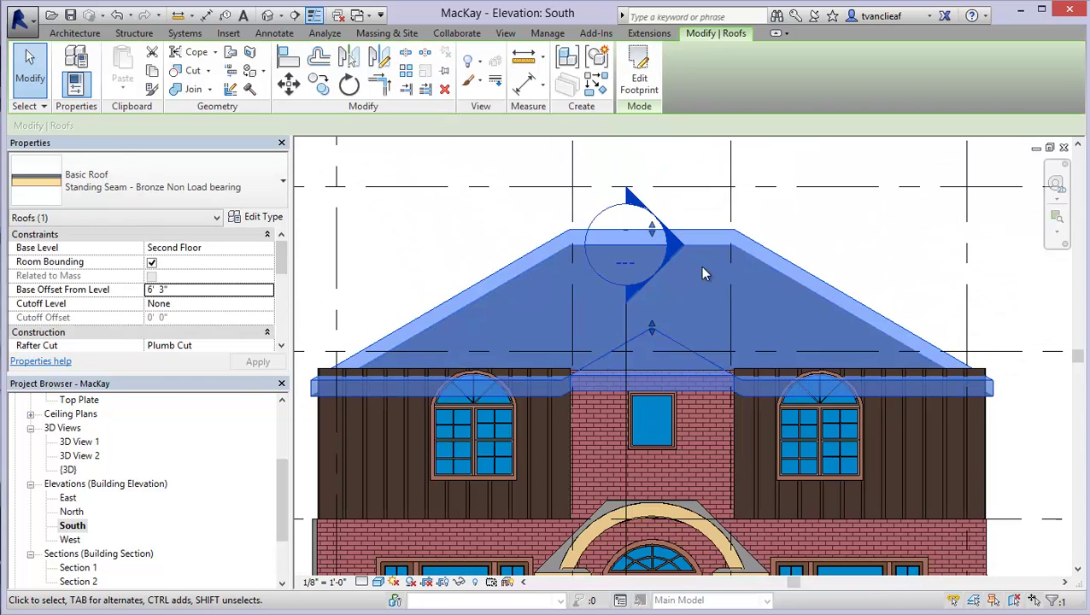
pyautogui.click(642, 84)
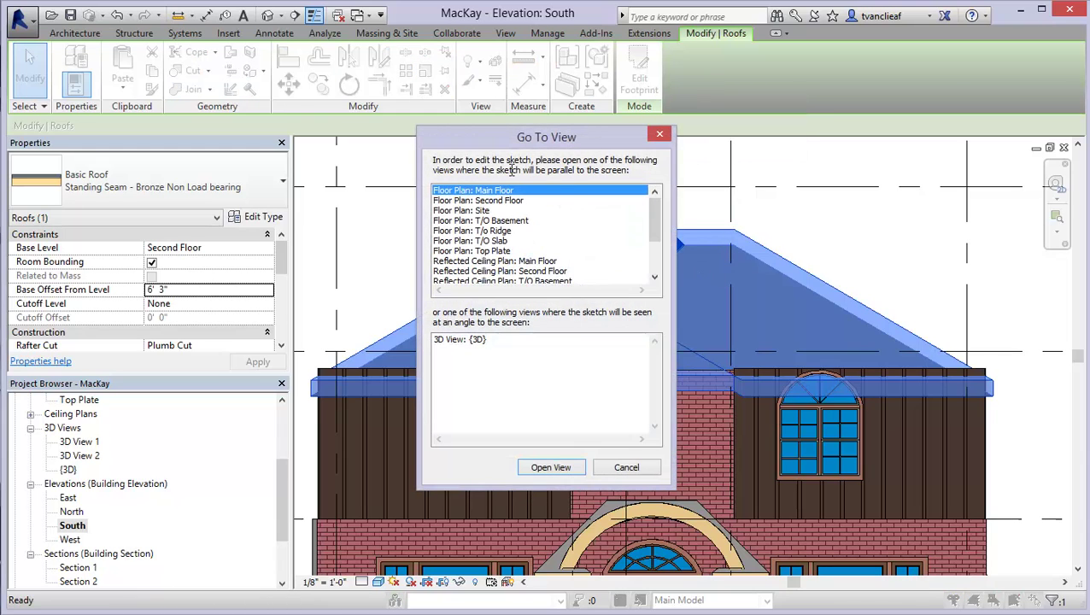
pyautogui.click(462, 342)
pyautogui.click(560, 467)
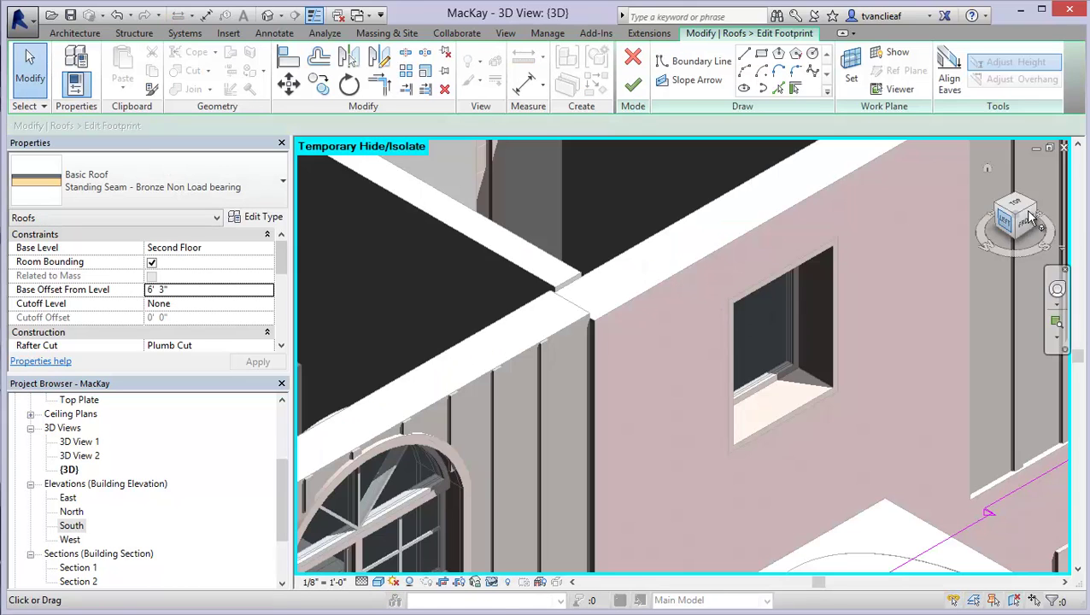
pyautogui.click(1023, 211)
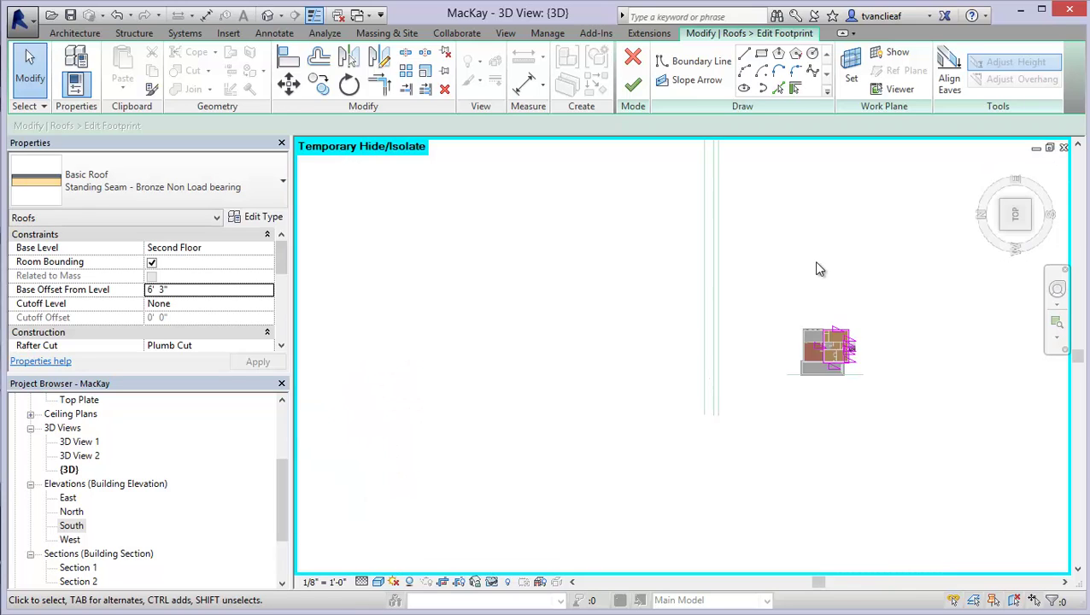
pyautogui.moveTo(815, 270); pyautogui.dragTo(745, 202, button='middle')
pyautogui.scroll(5, 662, 444)
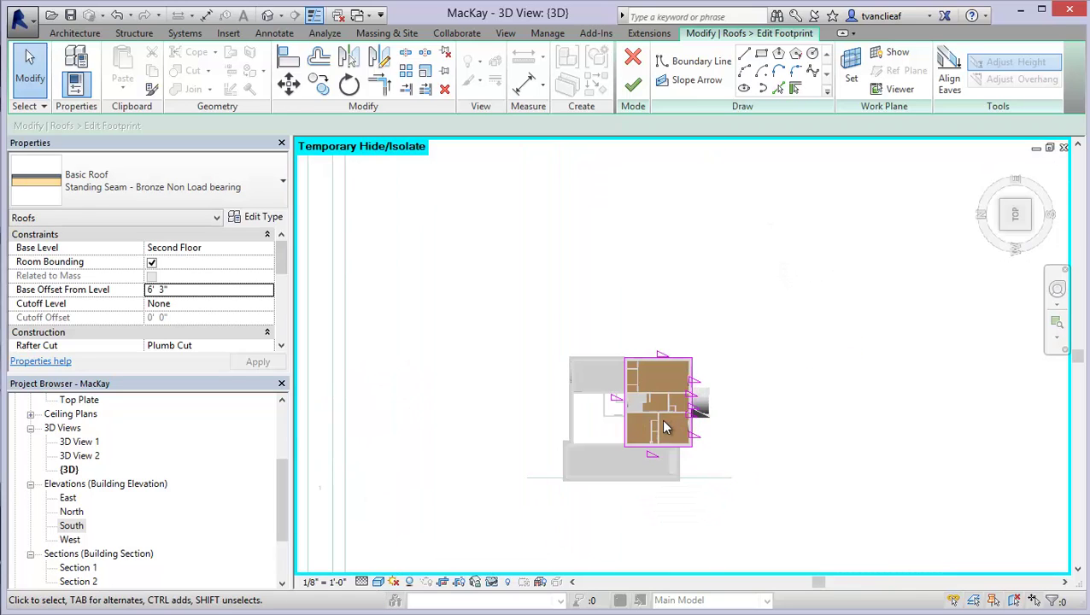
pyautogui.scroll(2, 662, 441)
pyautogui.moveTo(665, 436); pyautogui.dragTo(632, 373, button='middle')
# Step: Set Plate Offset From Base to 0' 3" for all roof boundary lines except the three forming the jog across the middle front wall
pyautogui.keyDown('shift'); pyautogui.moveTo(506, 167); pyautogui.dragTo(722, 364, button='middle'); pyautogui.keyUp('shift')
pyautogui.moveTo(722, 363); pyautogui.dragTo(774, 482)
pyautogui.scroll(3, 776, 389)
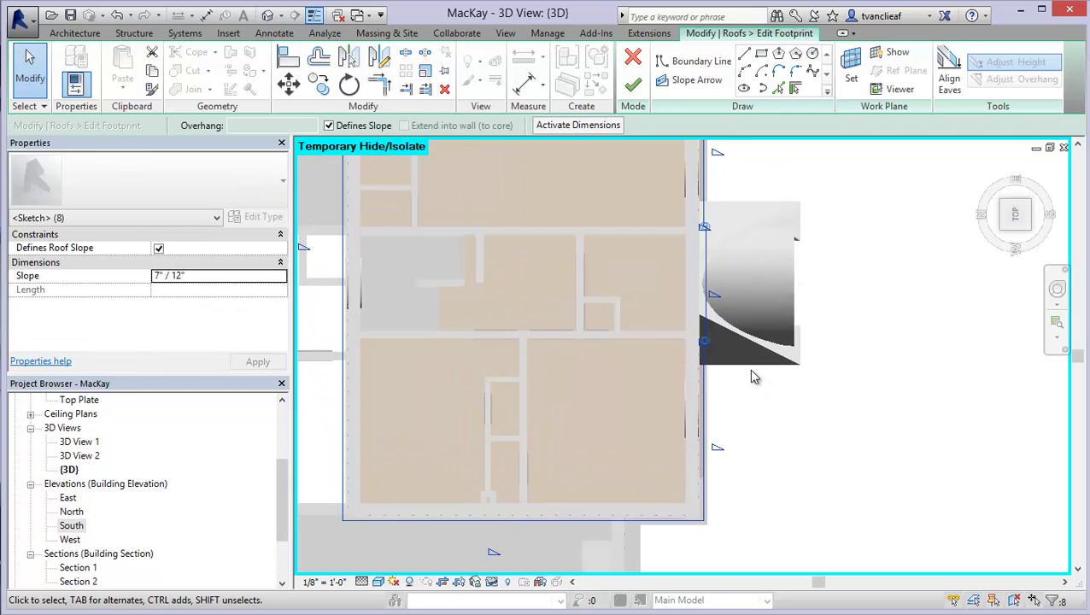
pyautogui.scroll(2, 732, 244)
pyautogui.moveTo(629, 191)
pyautogui.keyDown('ctrl'); pyautogui.mouseDown()
pyautogui.moveTo(737, 412)
pyautogui.moveTo(733, 455)
pyautogui.mouseUp(); pyautogui.keyUp('ctrl')
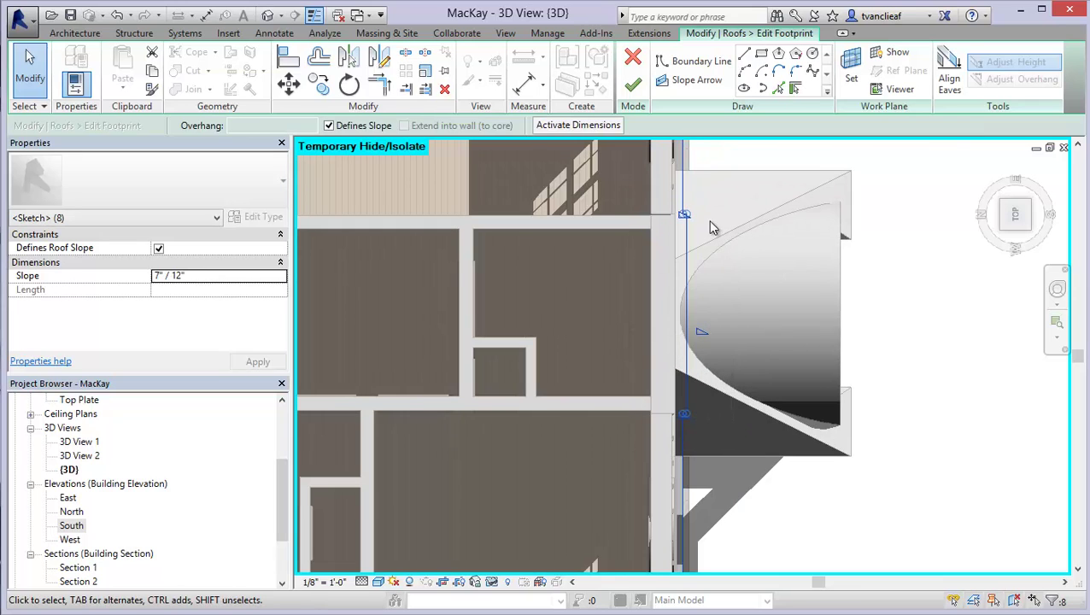
pyautogui.scroll(-3, 716, 327)
pyautogui.scroll(2, 708, 264)
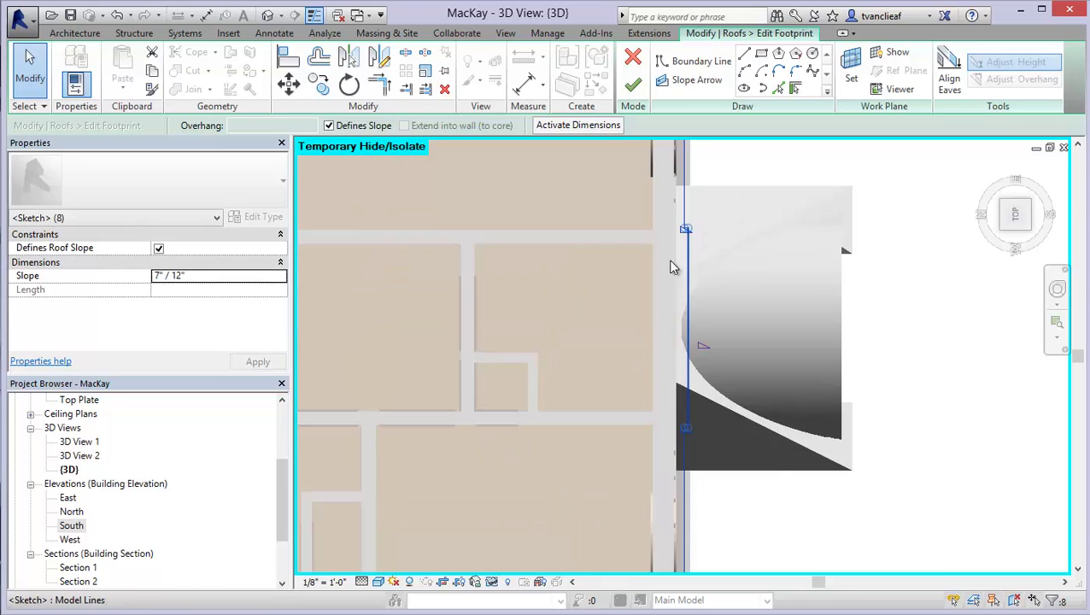
pyautogui.keyDown('shift'); pyautogui.moveTo(736, 452); pyautogui.dragTo(739, 451); pyautogui.keyUp('shift')
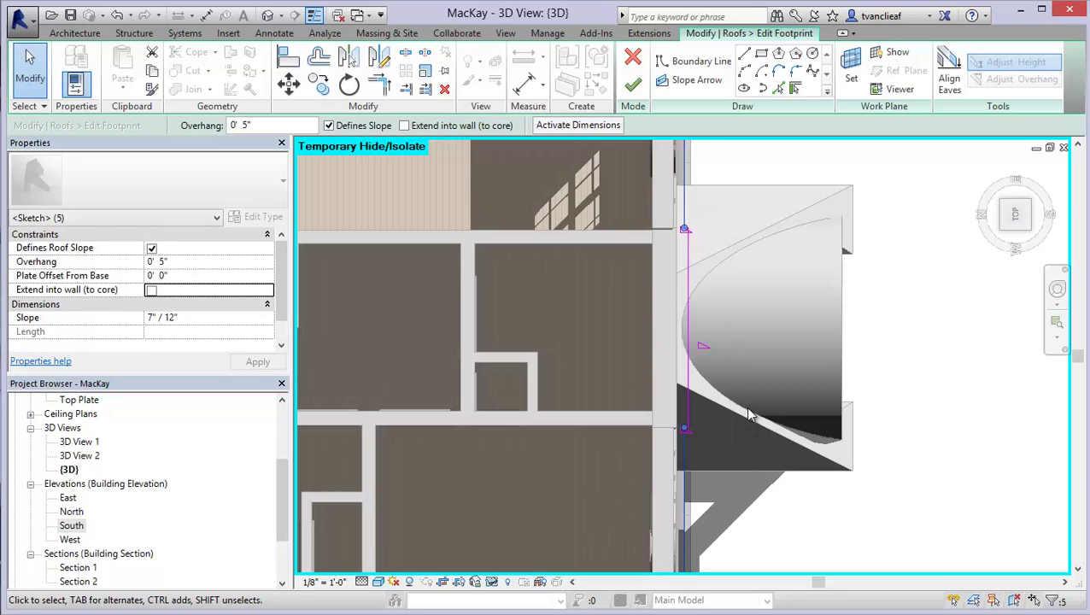
pyautogui.scroll(-3, 748, 416)
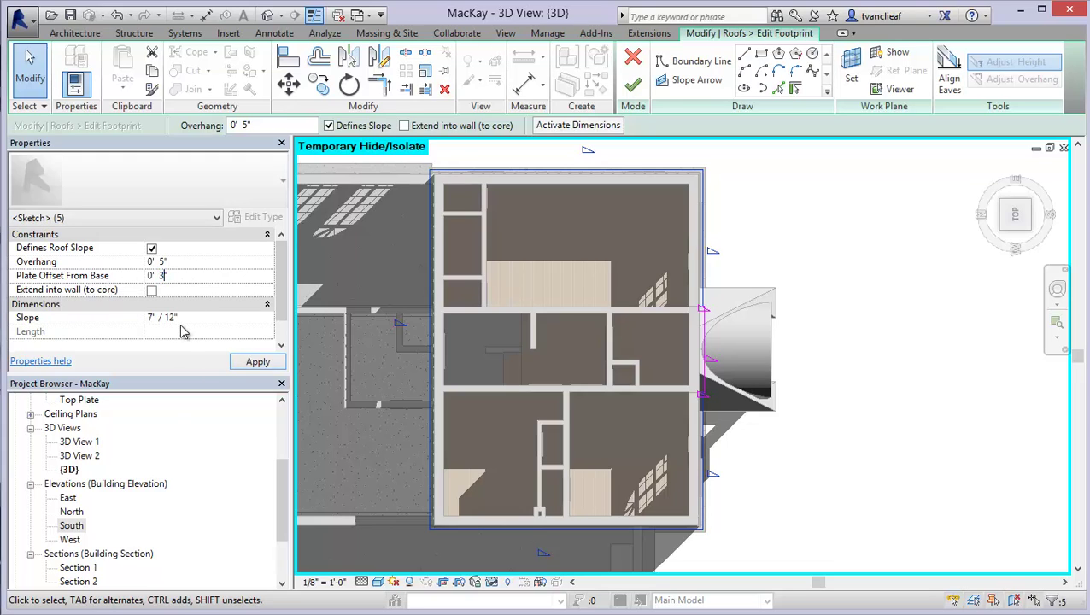
pyautogui.click(256, 363)
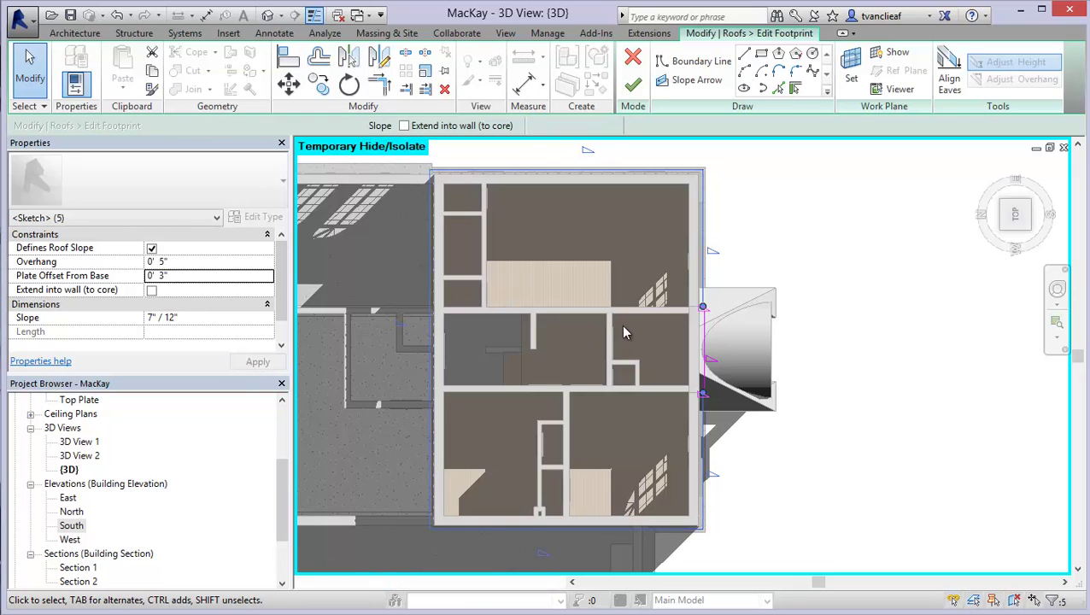
# Step: Finish the roof footprint and inspect the front jog from above
pyautogui.click(632, 90)
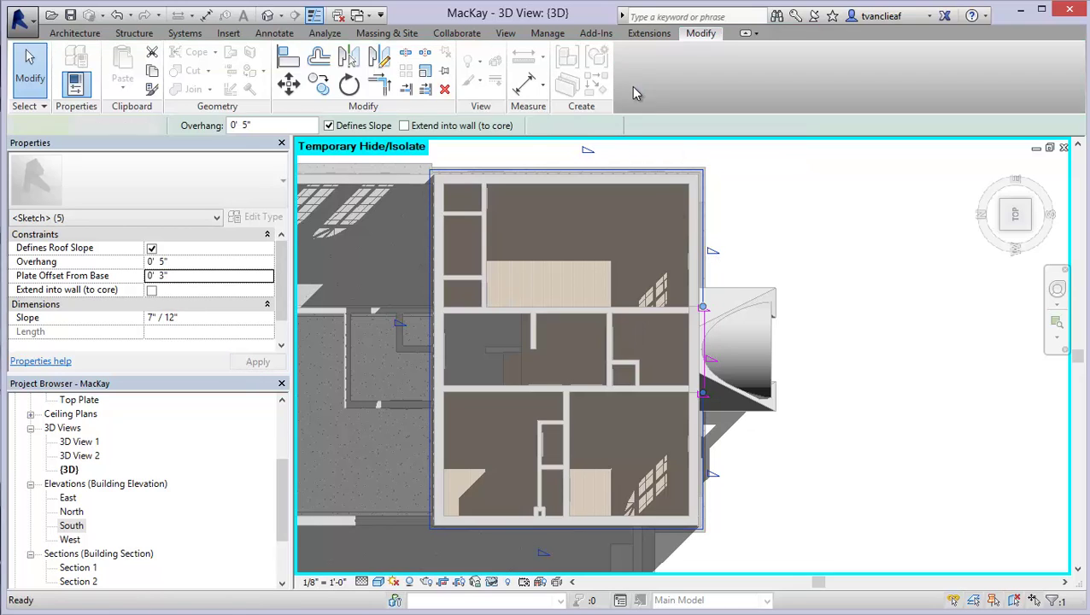
pyautogui.click(763, 250)
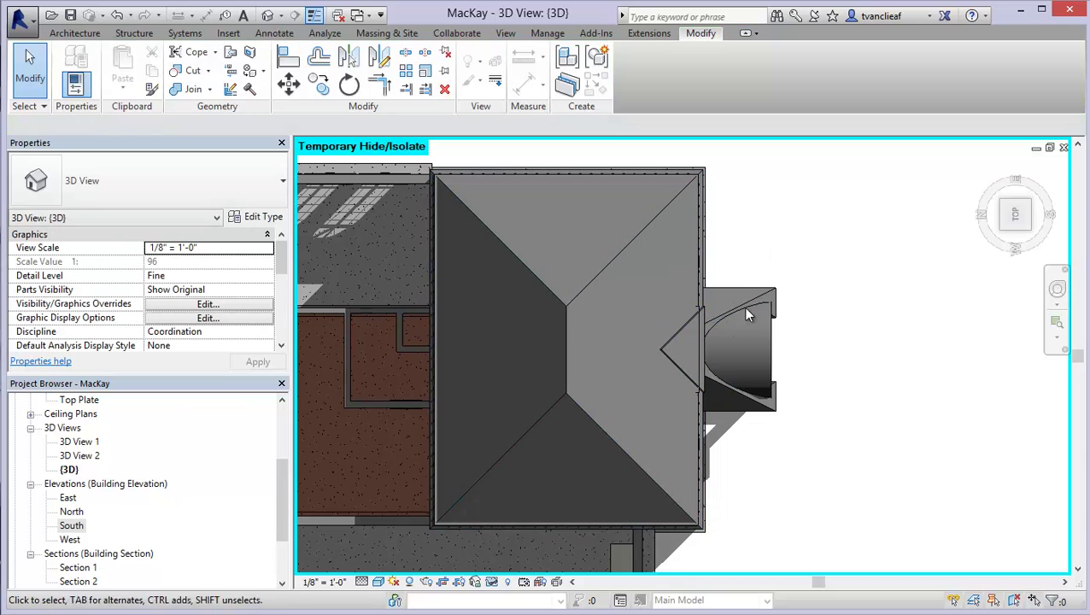
pyautogui.scroll(10, 716, 329)
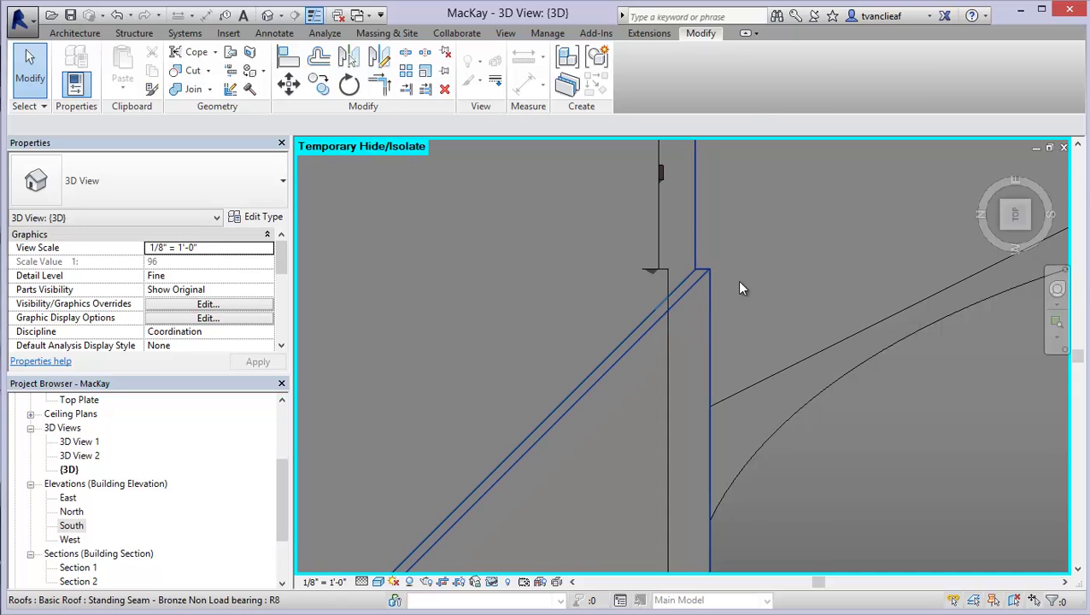
pyautogui.scroll(-5, 737, 279)
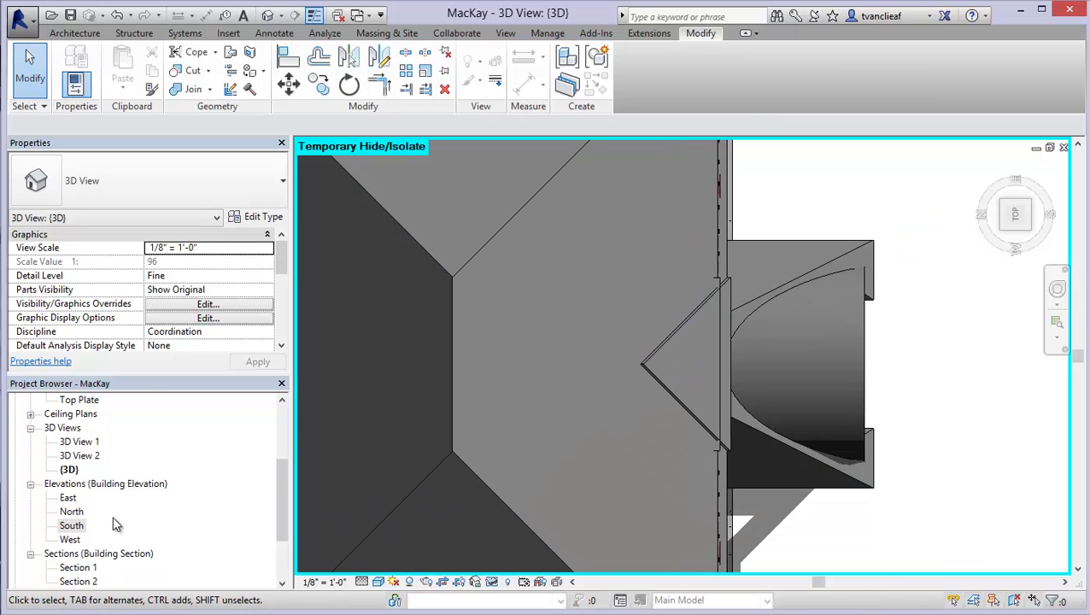
# Step: Open the South elevation and check the alignment of the fascia across the middle wall and the overall roof shape
pyautogui.click(116, 525)
pyautogui.scroll(-2, 112, 517)
pyautogui.scroll(2, 112, 516)
pyautogui.doubleClick(72, 526)
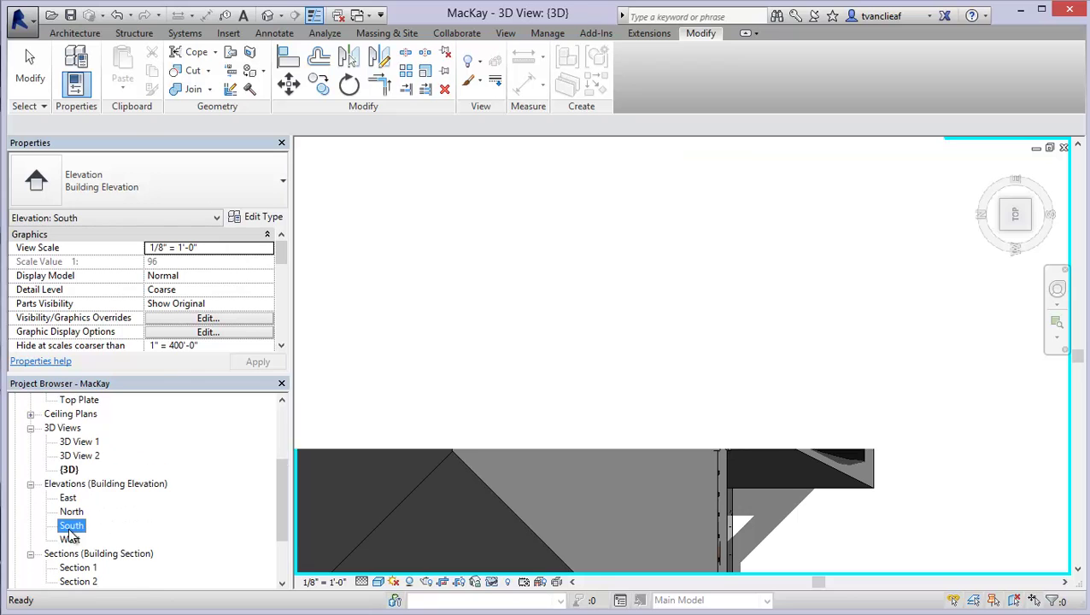
pyautogui.scroll(4, 675, 376)
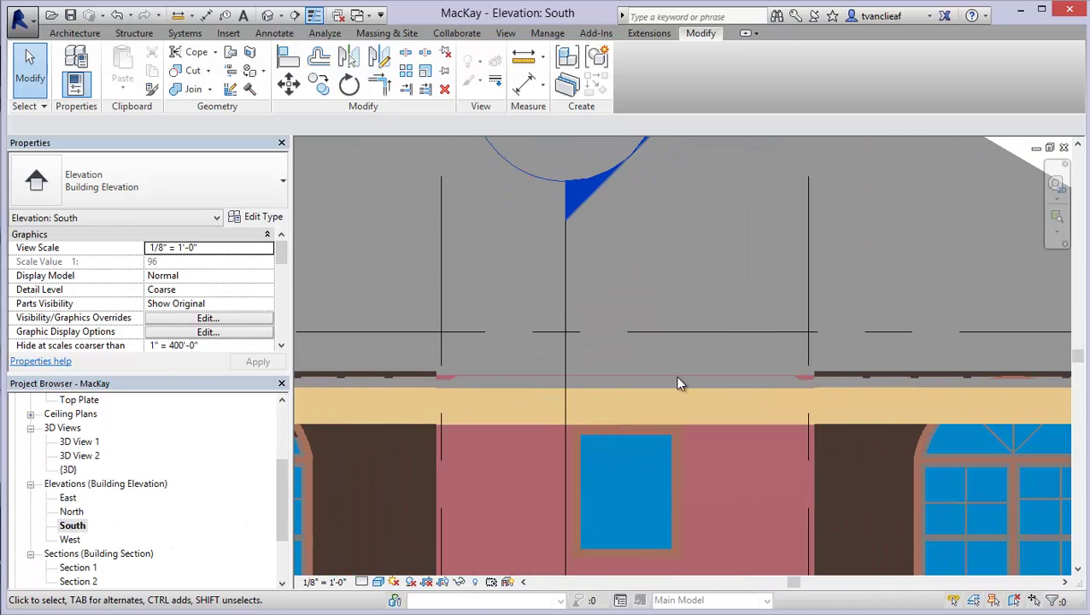
pyautogui.scroll(2, 453, 440)
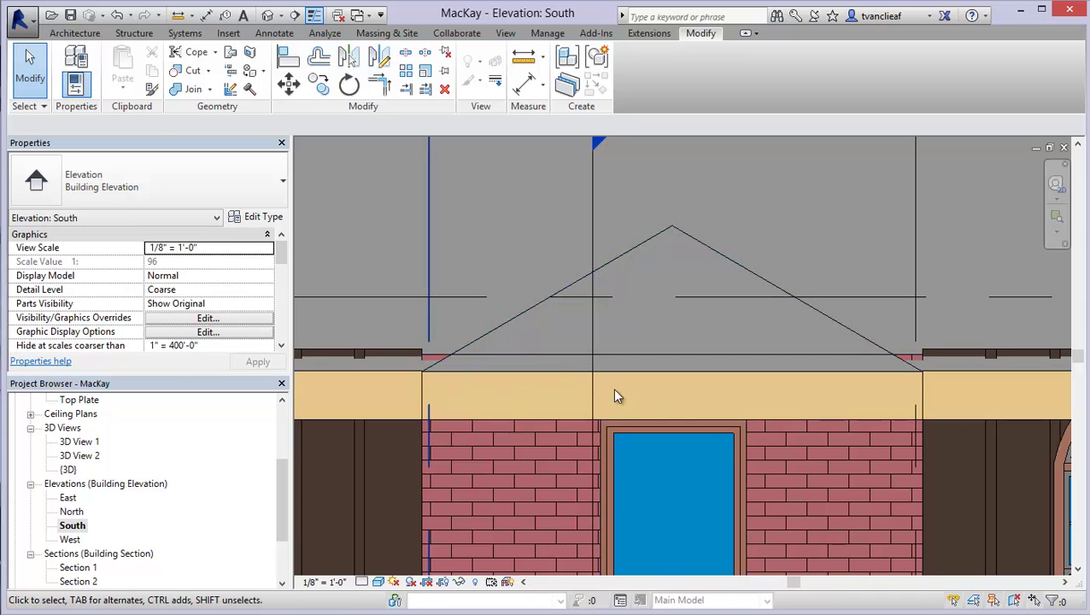
pyautogui.scroll(-3, 794, 394)
pyautogui.moveTo(589, 365); pyautogui.dragTo(597, 344, button='middle')
pyautogui.scroll(-2, 576, 341)
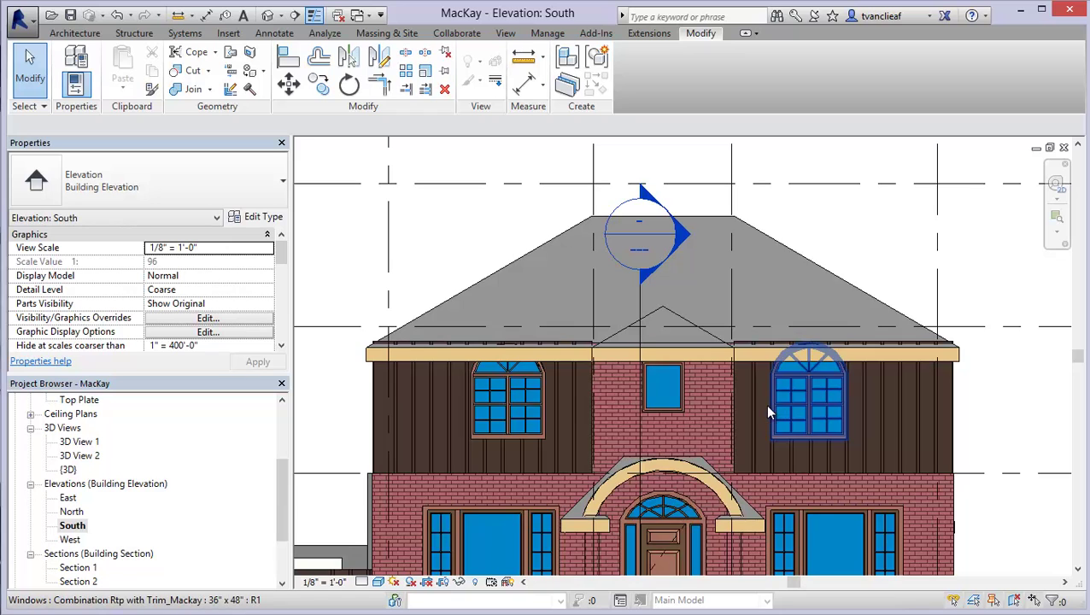
pyautogui.moveTo(880, 246); pyautogui.dragTo(837, 236, button='middle')
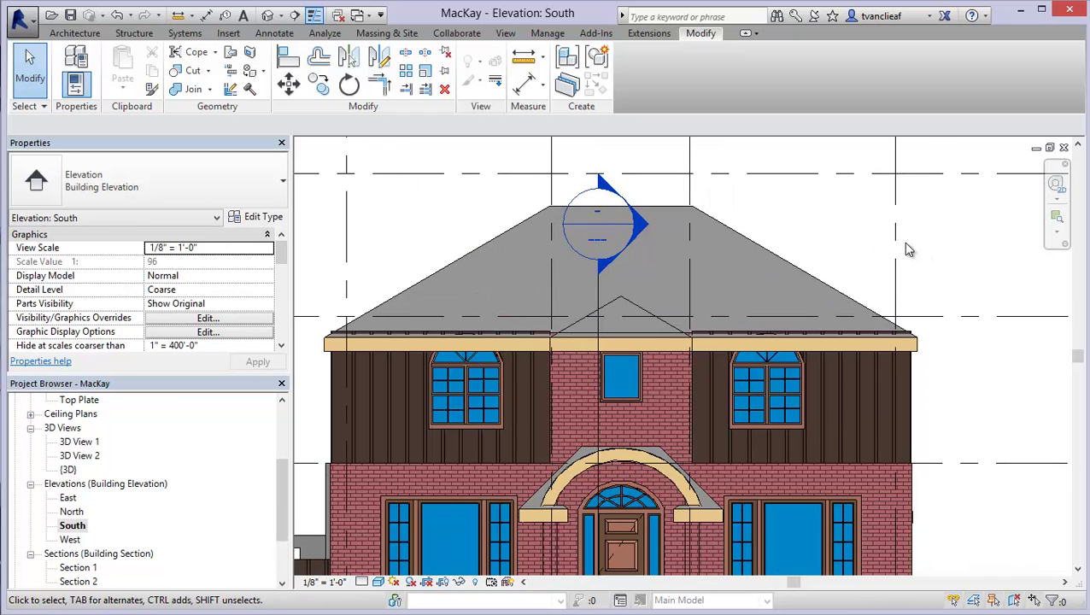
# Step: Switch to 3D View: {3D} and examine the rear of the house, where the second-floor walls meet the hip roof
pyautogui.click(267, 16)
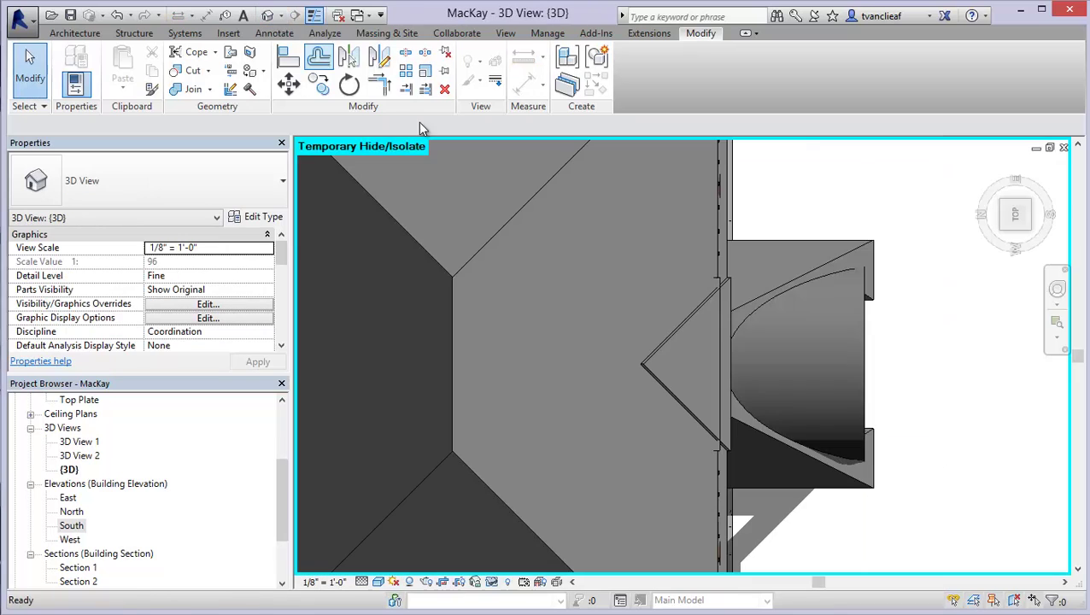
pyautogui.click(1006, 237)
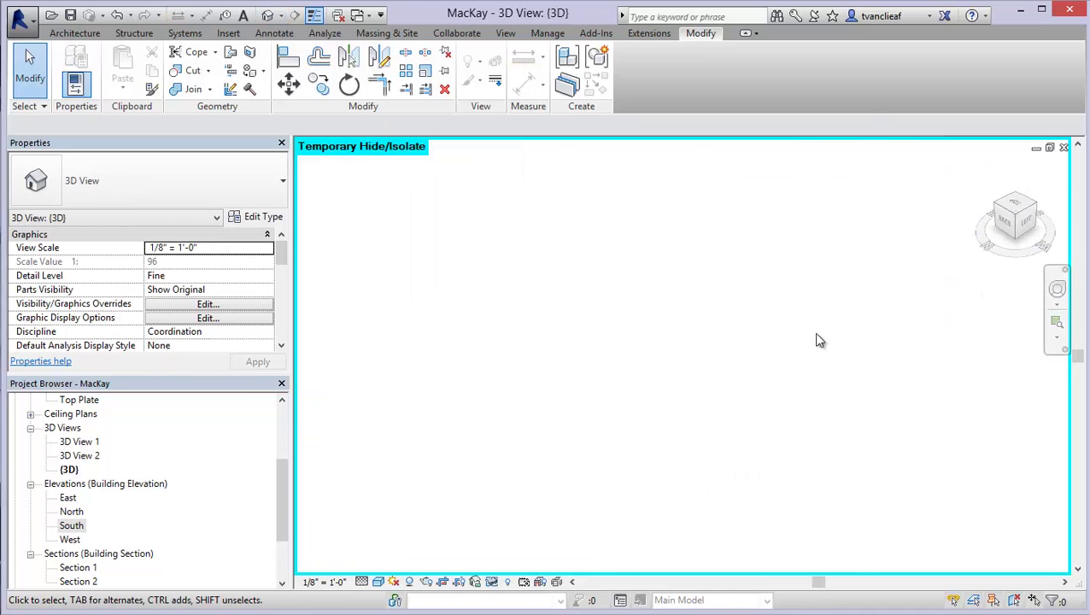
pyautogui.scroll(10, 752, 378)
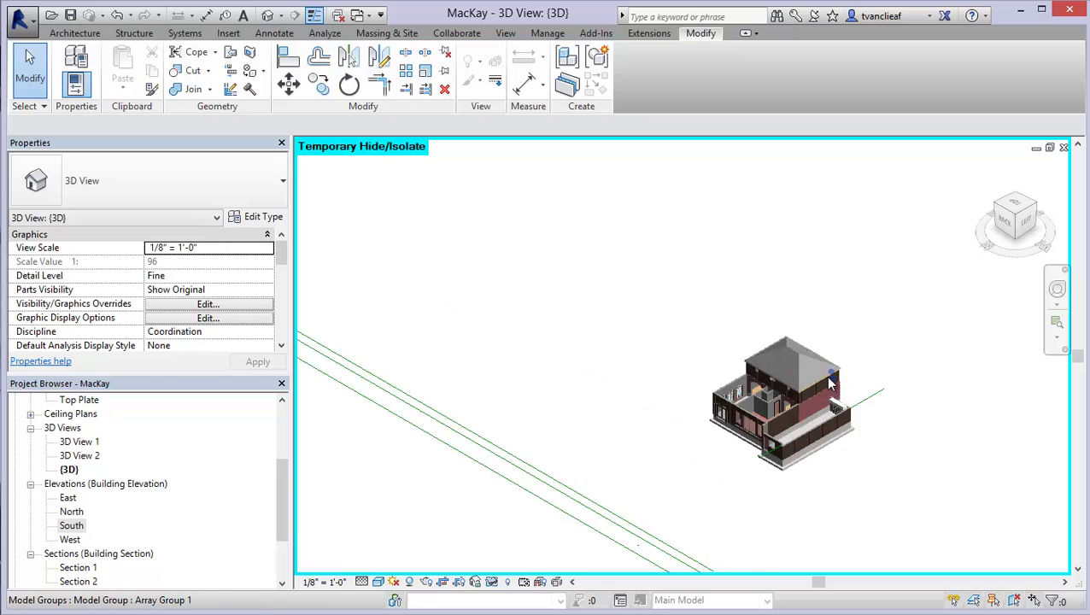
pyautogui.keyDown('shift'); pyautogui.moveTo(790, 424); pyautogui.dragTo(813, 440, button='middle'); pyautogui.keyUp('shift')
pyautogui.moveTo(774, 256); pyautogui.dragTo(727, 368, button='middle')
pyautogui.scroll(1, 745, 401)
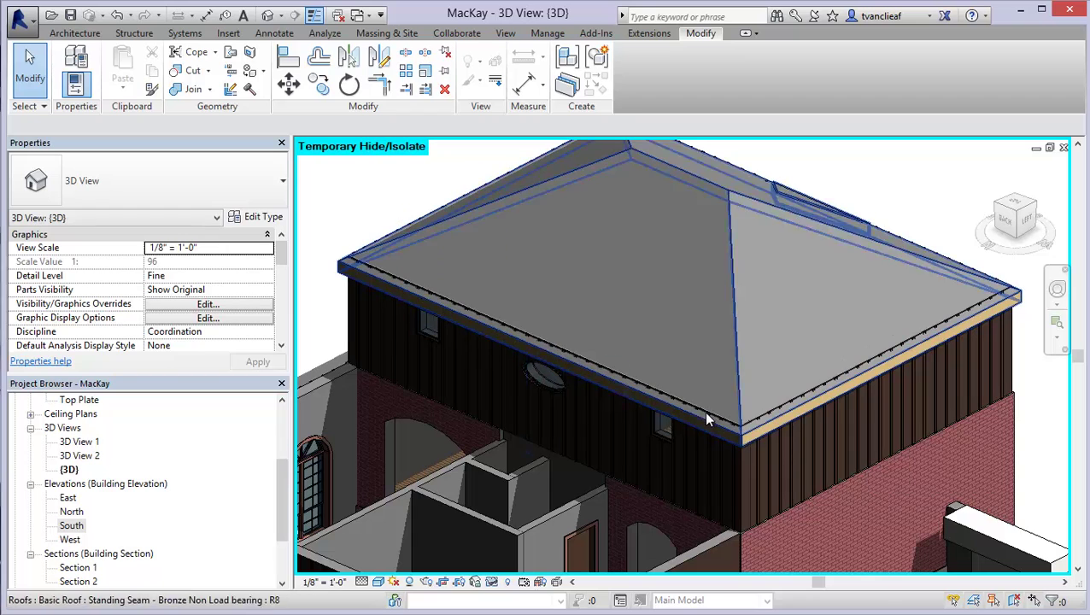
pyautogui.keyDown('shift'); pyautogui.moveTo(708, 417); pyautogui.dragTo(633, 538, button='middle'); pyautogui.keyUp('shift')
pyautogui.moveTo(640, 178); pyautogui.dragTo(624, 425, button='middle')
pyautogui.scroll(-5, 622, 425)
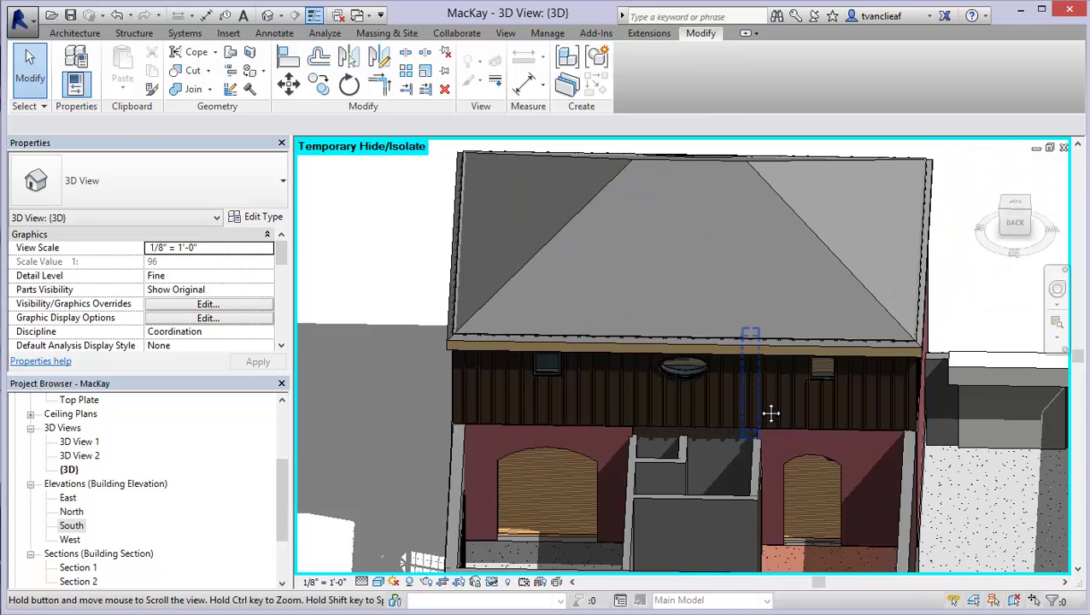
pyautogui.keyDown('shift'); pyautogui.moveTo(772, 413); pyautogui.dragTo(538, 338, button='middle'); pyautogui.keyUp('shift')
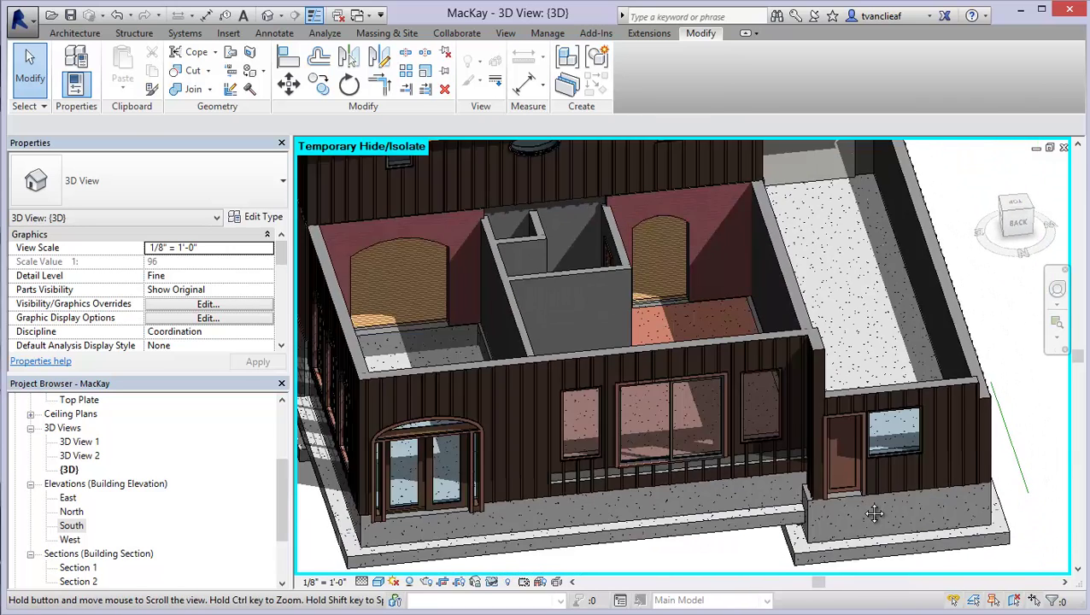
pyautogui.moveTo(875, 514); pyautogui.dragTo(907, 530, button='middle')
pyautogui.moveTo(679, 273); pyautogui.dragTo(584, 291, button='middle')
pyautogui.scroll(3, 570, 381)
pyautogui.scroll(3, 570, 381)
pyautogui.moveTo(660, 401); pyautogui.dragTo(629, 317, button='middle')
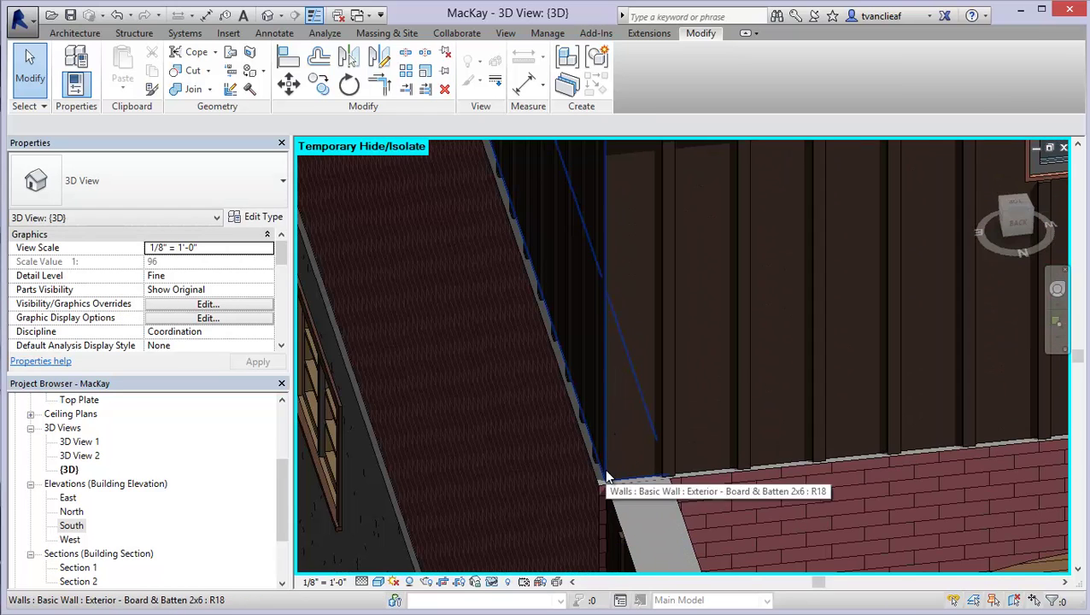
# Step: Attach the tops of the three Exterior - Board & Batten 2x6 walls along the second floor's back and sides to the hip roof
pyautogui.click(606, 471)
pyautogui.moveTo(681, 287); pyautogui.dragTo(629, 481, button='middle')
pyautogui.moveTo(943, 448); pyautogui.dragTo(840, 260, button='middle')
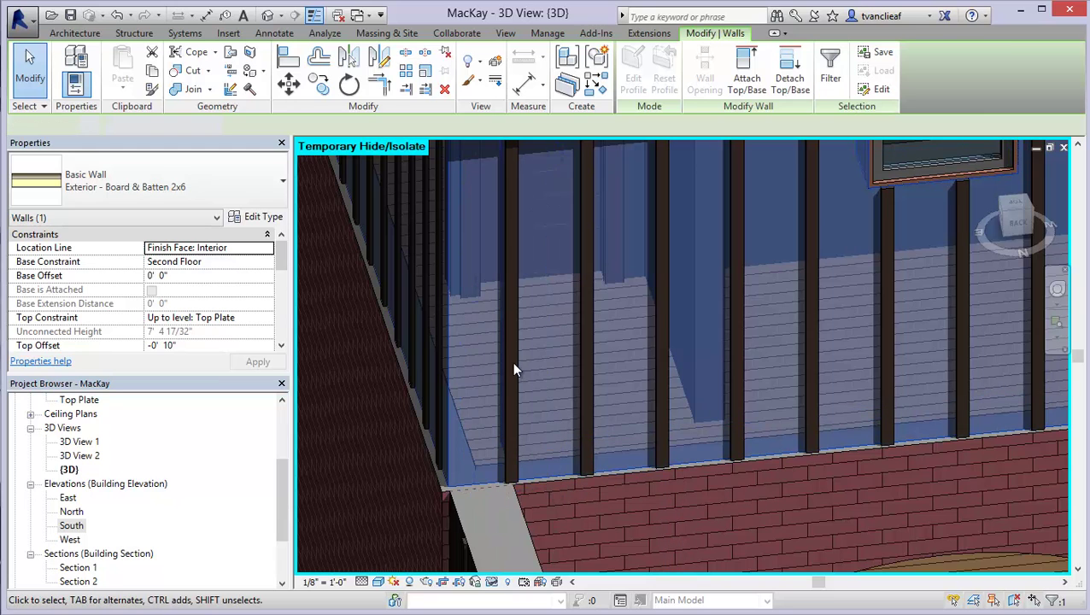
pyautogui.scroll(-2, 517, 367)
pyautogui.moveTo(777, 365); pyautogui.dragTo(502, 429, button='middle')
pyautogui.scroll(-4, 510, 424)
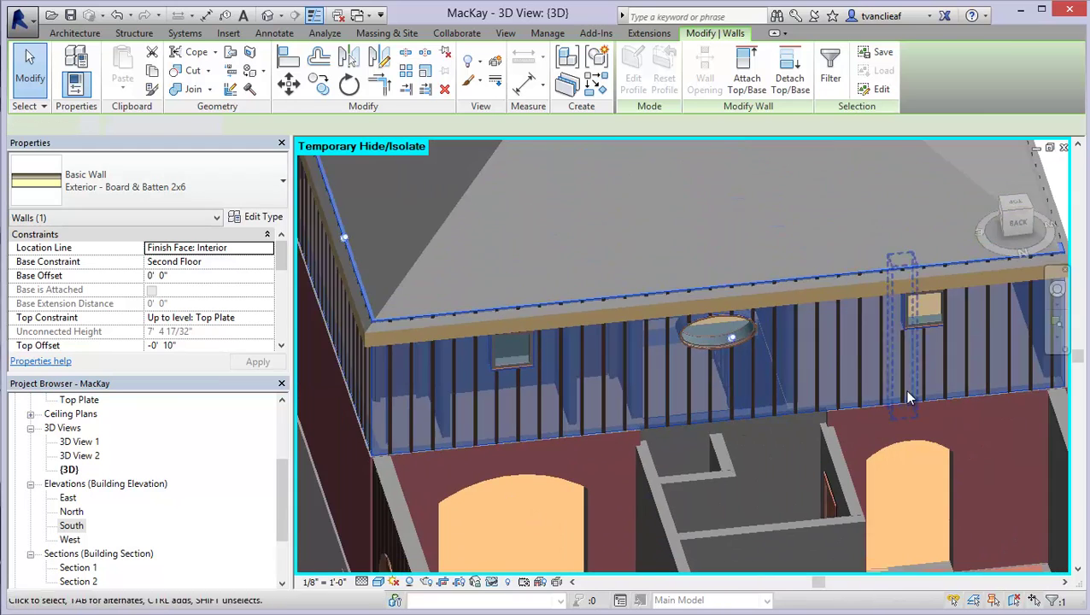
pyautogui.click(1026, 220)
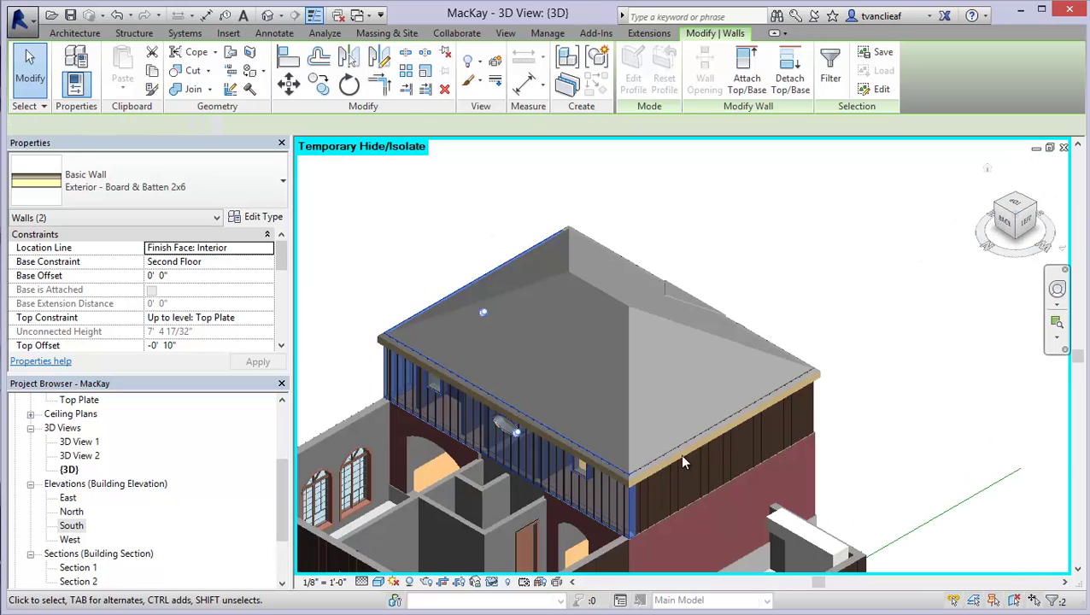
pyautogui.scroll(5, 747, 480)
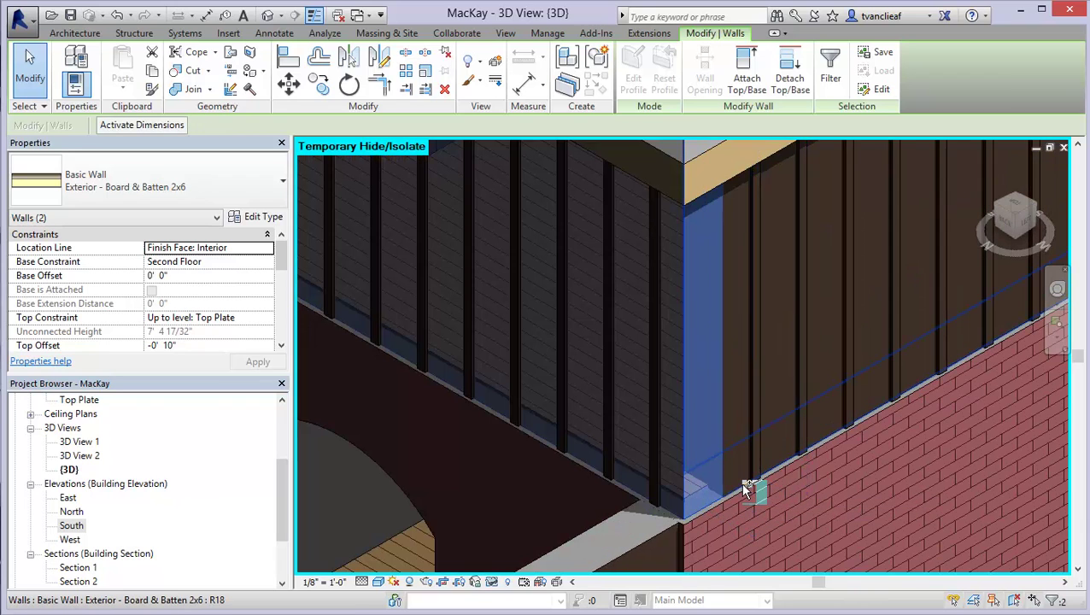
pyautogui.keyDown('ctrl'); pyautogui.click(743, 484); pyautogui.keyUp('ctrl')
pyautogui.scroll(-3, 580, 373)
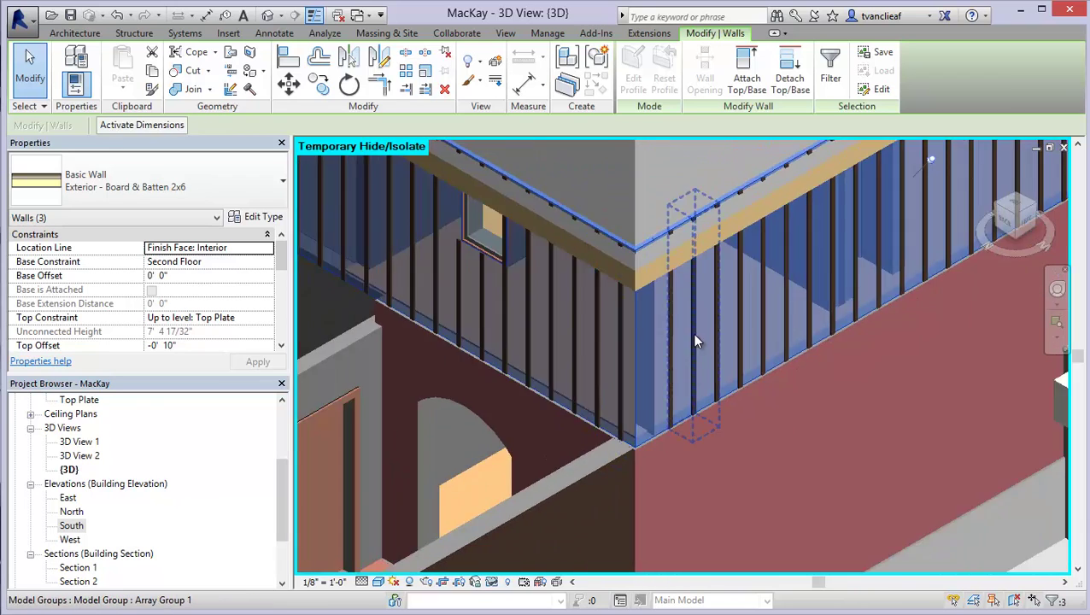
pyautogui.scroll(2, 526, 402)
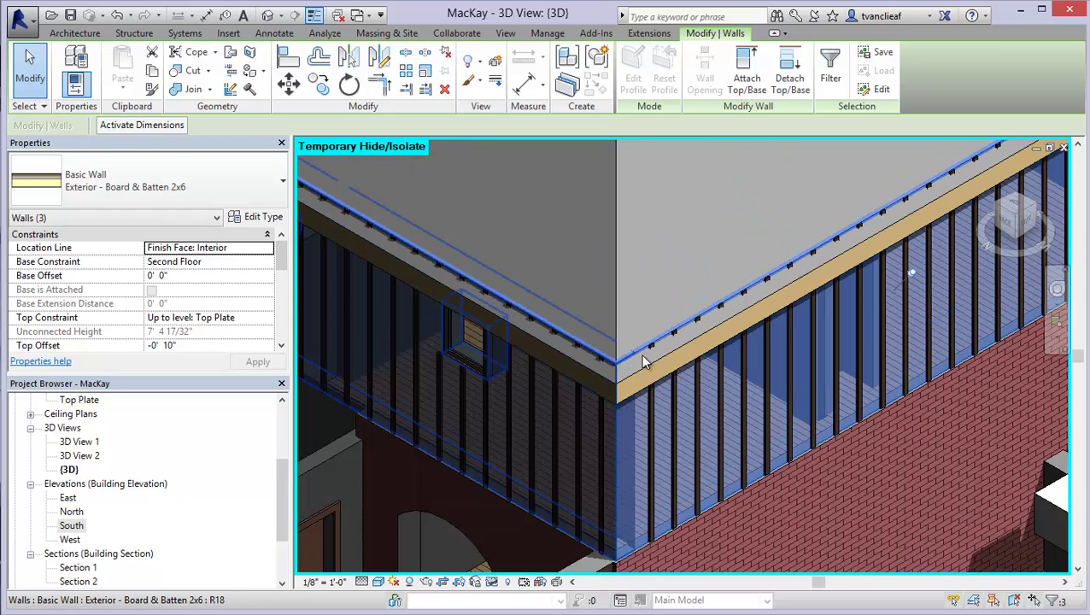
pyautogui.scroll(1, 616, 307)
pyautogui.scroll(1, 614, 306)
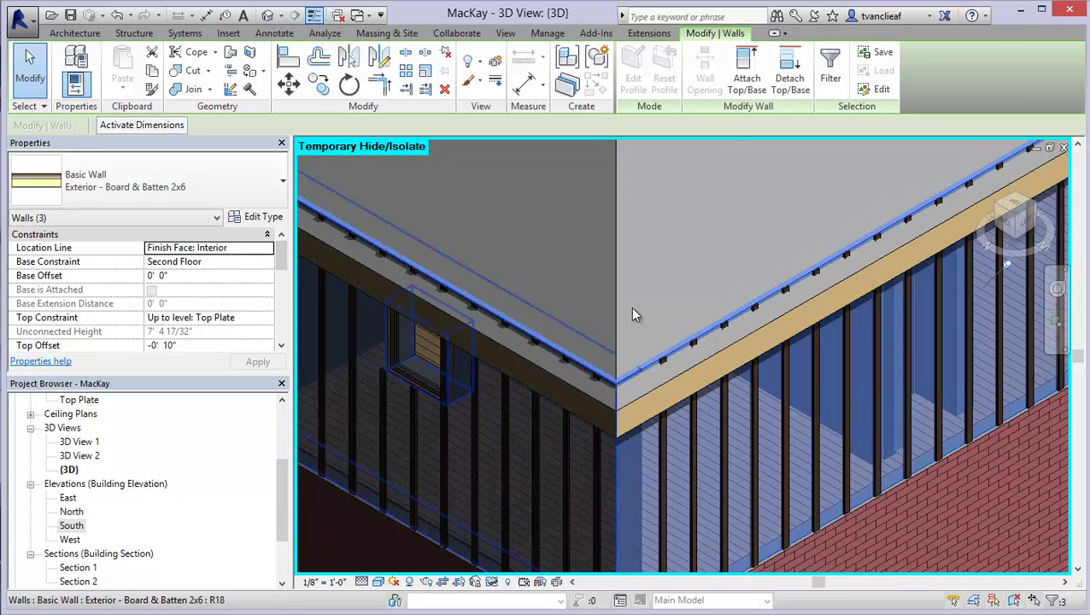
pyautogui.click(747, 78)
pyautogui.click(615, 236)
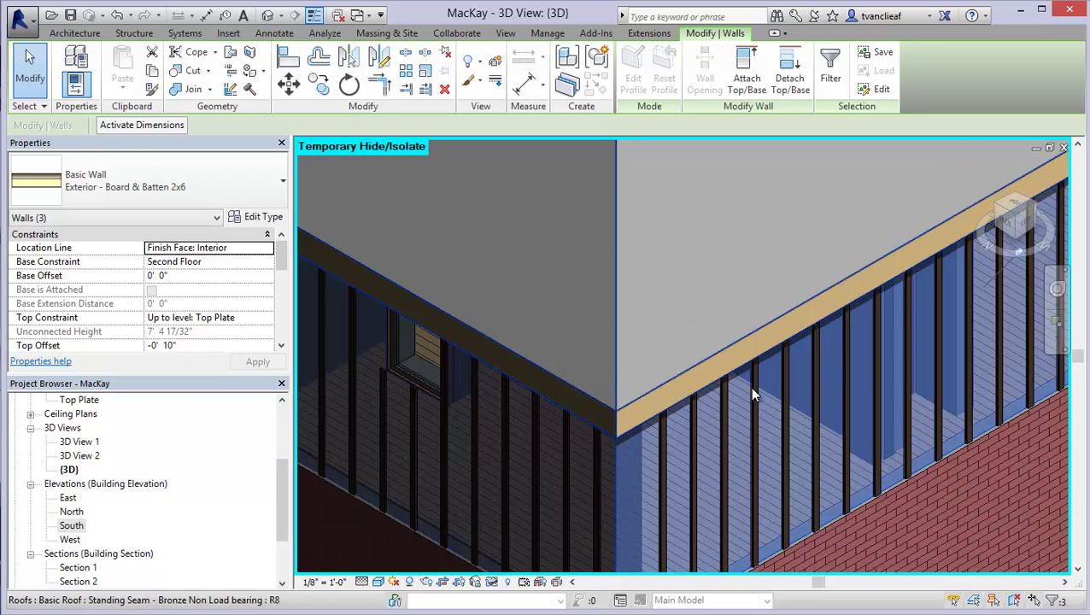
pyautogui.moveTo(734, 429); pyautogui.dragTo(582, 420, button='middle')
pyautogui.moveTo(931, 254); pyautogui.dragTo(928, 249, button='middle')
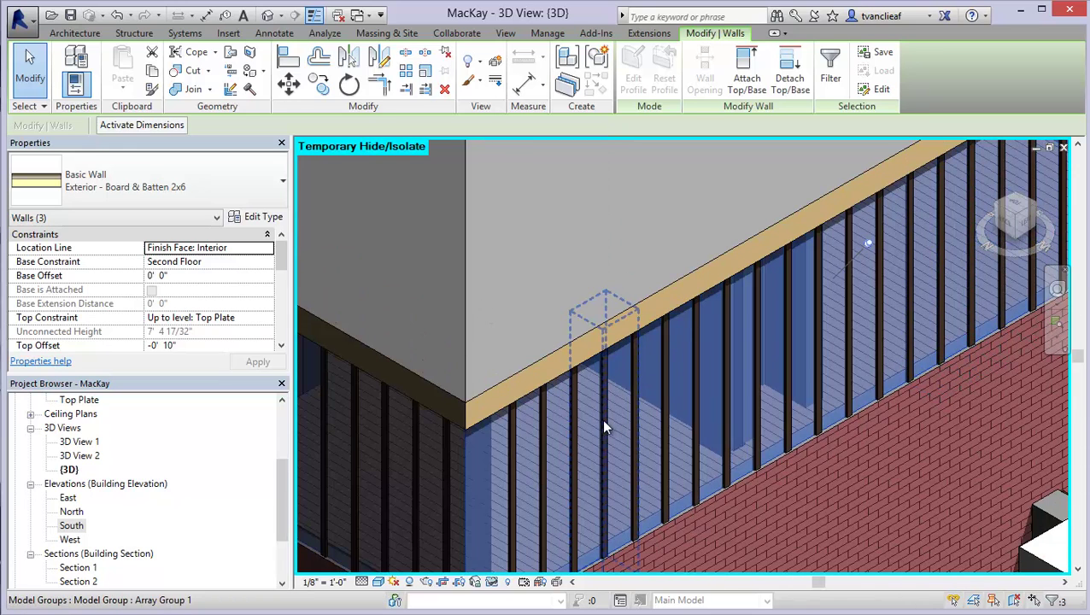
pyautogui.press('Escape')
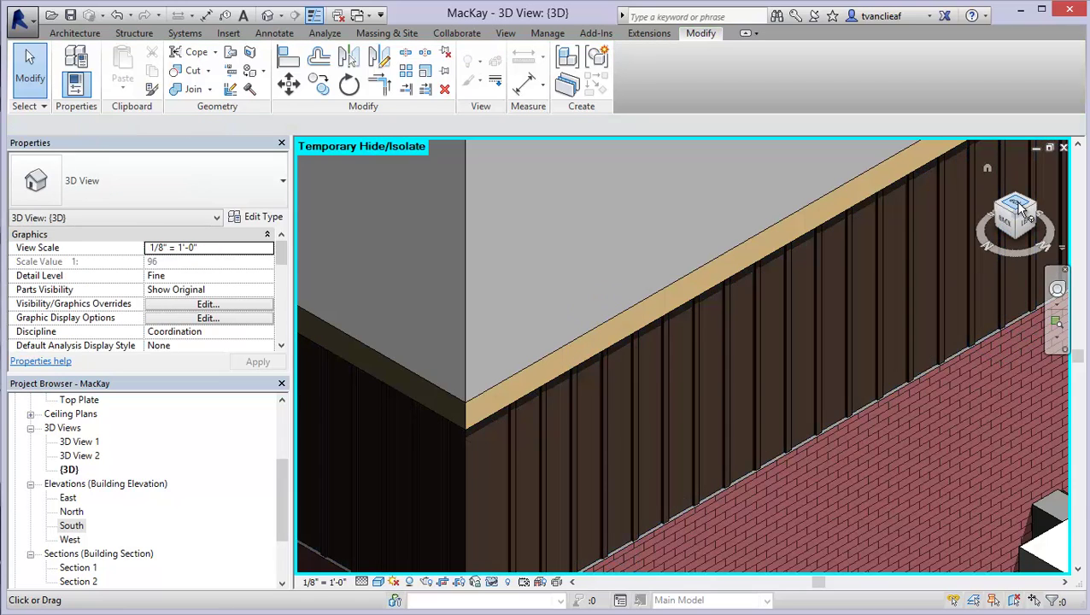
# Step: View the house from the top in 3D and open the Second Floor plan
pyautogui.click(1018, 207)
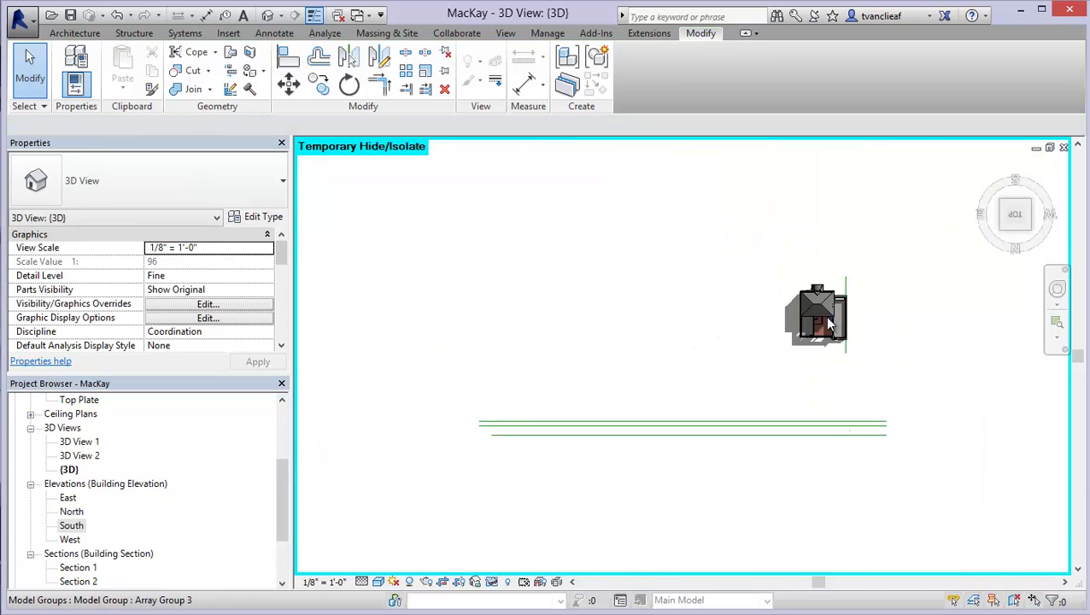
pyautogui.scroll(6, 827, 325)
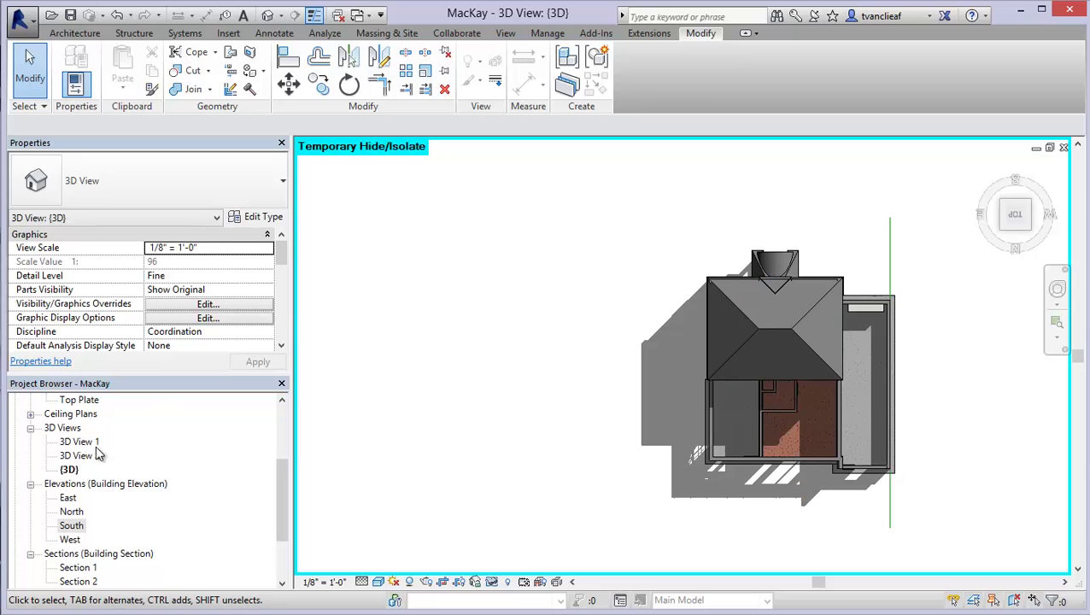
pyautogui.click(111, 525)
pyautogui.scroll(3, 94, 538)
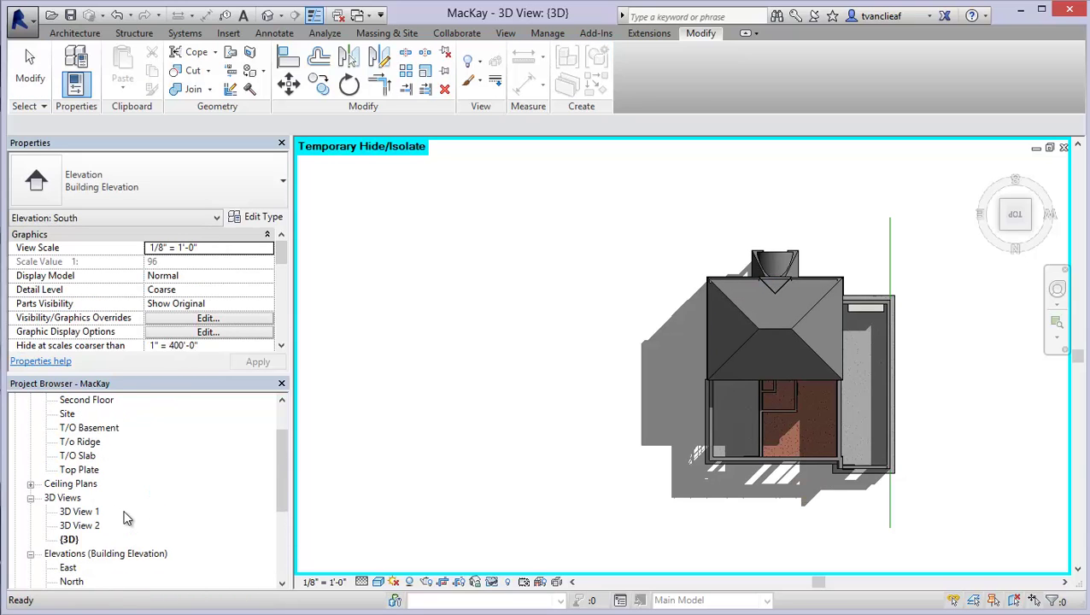
pyautogui.click(95, 457)
pyautogui.doubleClick(96, 457)
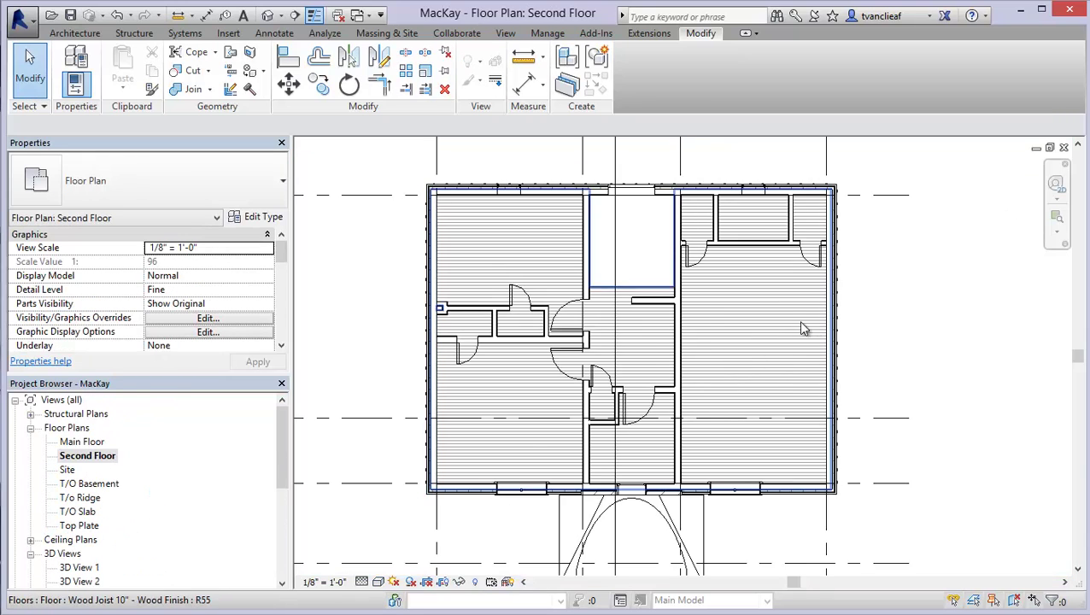
# Step: Open Section 1 from its marker in the plan and examine the rear and front eaves where the walls meet the roof
pyautogui.scroll(-3, 716, 325)
pyautogui.moveTo(677, 219); pyautogui.dragTo(688, 284, button='middle')
pyautogui.scroll(-2, 673, 252)
pyautogui.moveTo(671, 228); pyautogui.dragTo(671, 464, button='middle')
pyautogui.doubleClick(677, 197)
pyautogui.scroll(6, 861, 314)
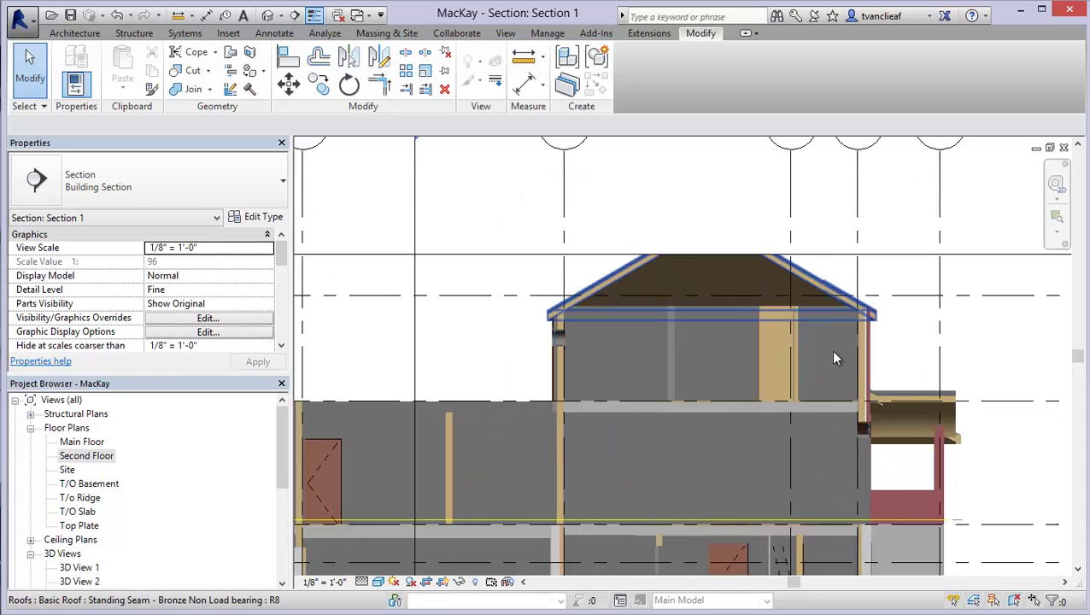
pyautogui.scroll(4, 476, 345)
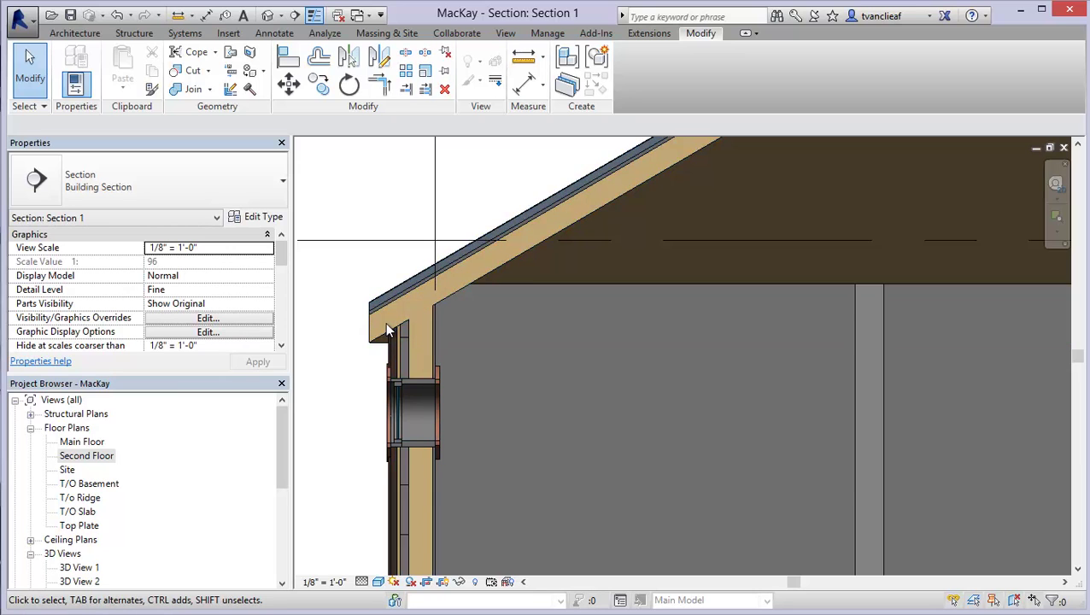
pyautogui.scroll(-3, 397, 332)
pyautogui.moveTo(846, 336); pyautogui.dragTo(669, 408, button='middle')
pyautogui.scroll(1, 860, 420)
pyautogui.scroll(3, 863, 427)
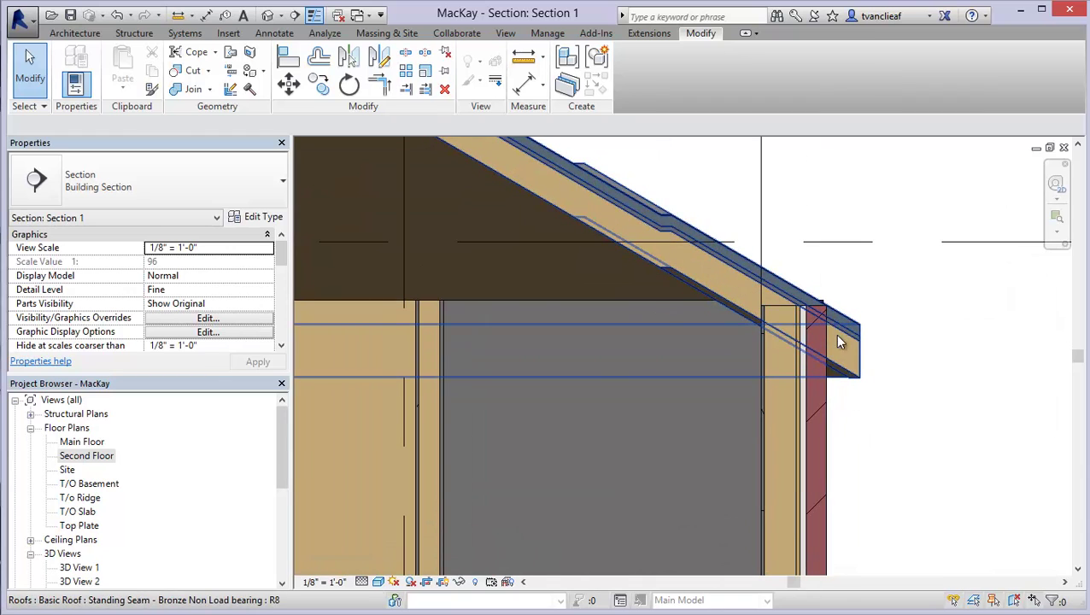
# Step: Try to attach the top of the front Exterior - Brick 2x6 Cavity wall to the hip roof in Section 1
pyautogui.moveTo(824, 358); pyautogui.dragTo(743, 311, button='middle')
pyautogui.click(743, 362)
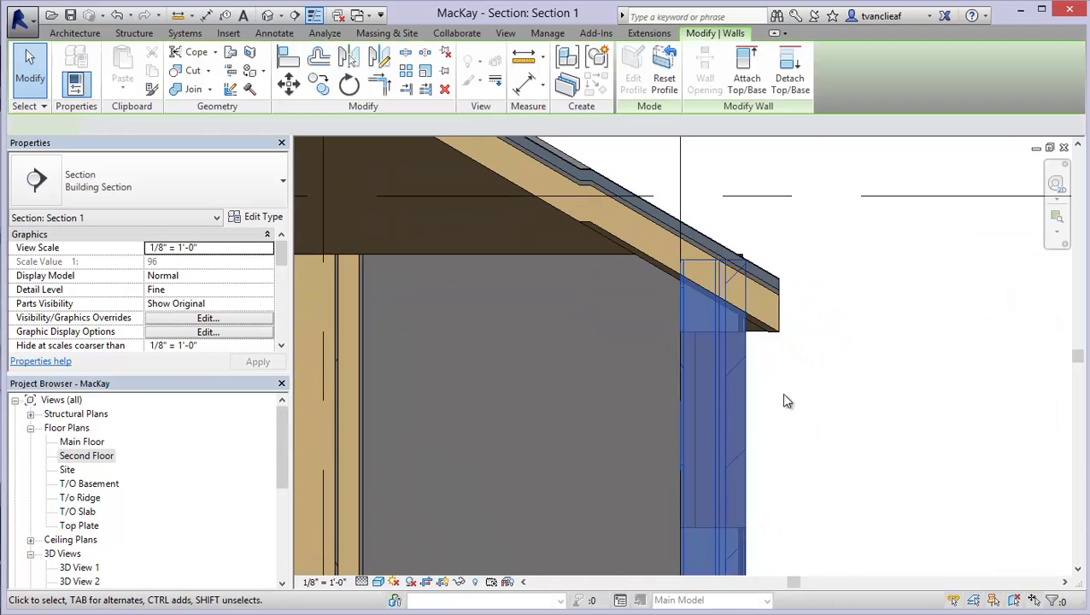
pyautogui.click(746, 75)
pyautogui.click(665, 221)
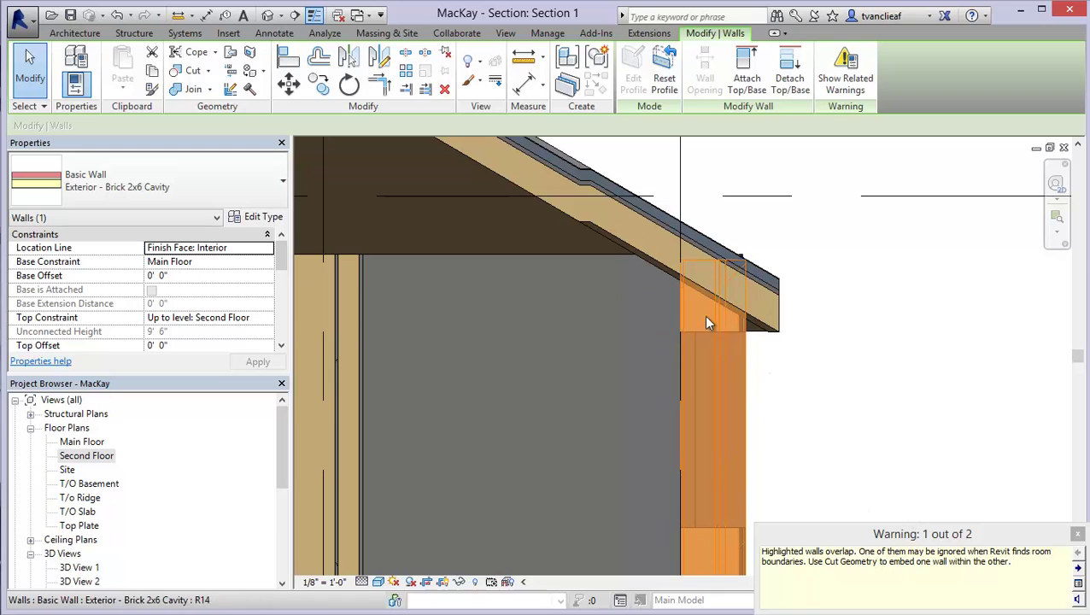
pyautogui.click(859, 306)
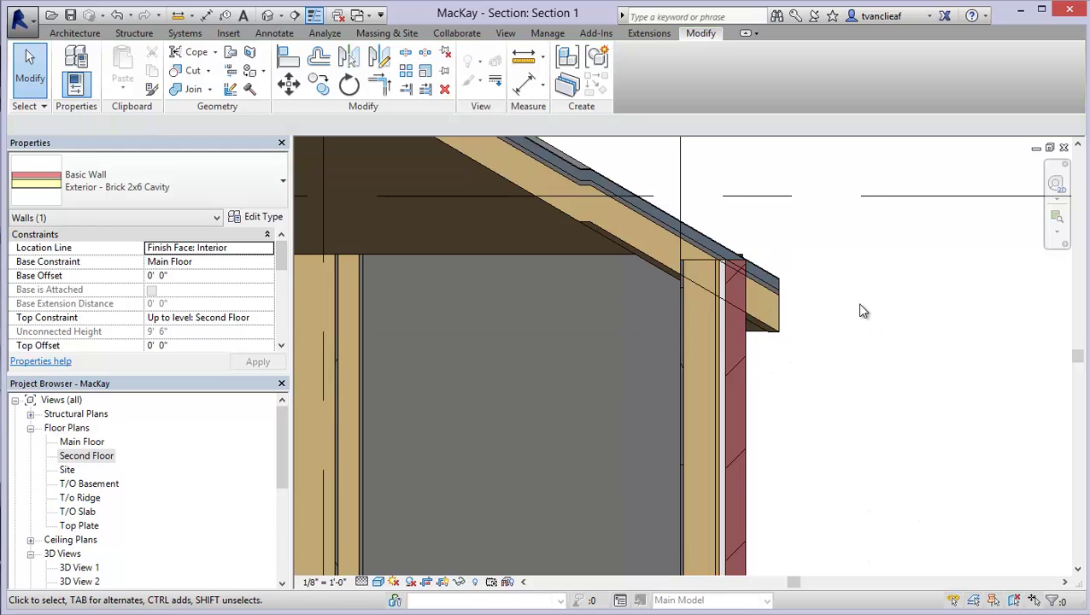
pyautogui.scroll(-3, 830, 236)
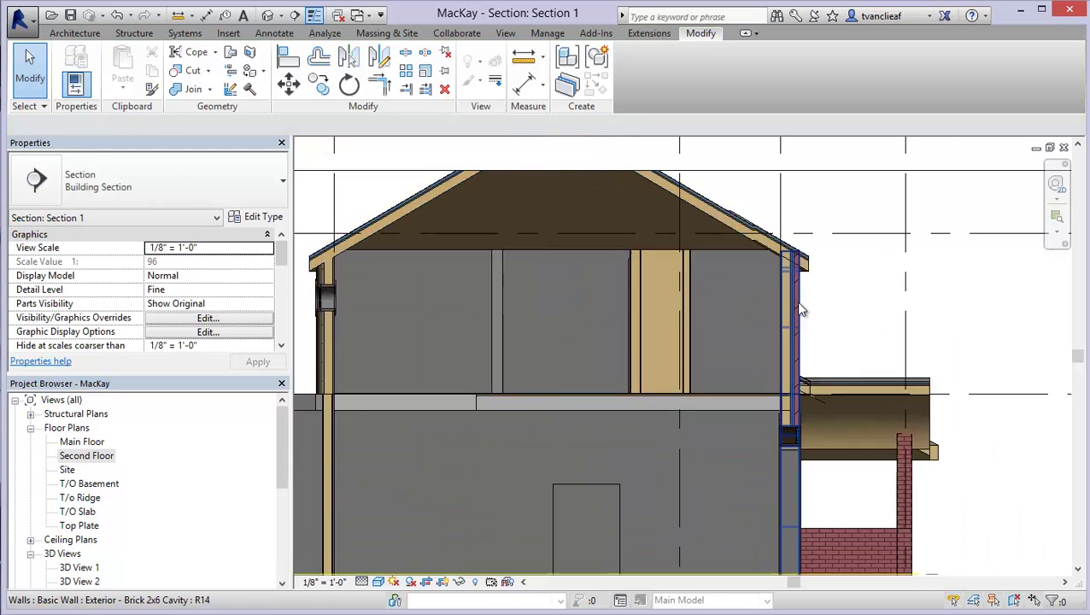
pyautogui.moveTo(732, 256); pyautogui.dragTo(812, 261, button='middle')
pyautogui.scroll(-1, 810, 259)
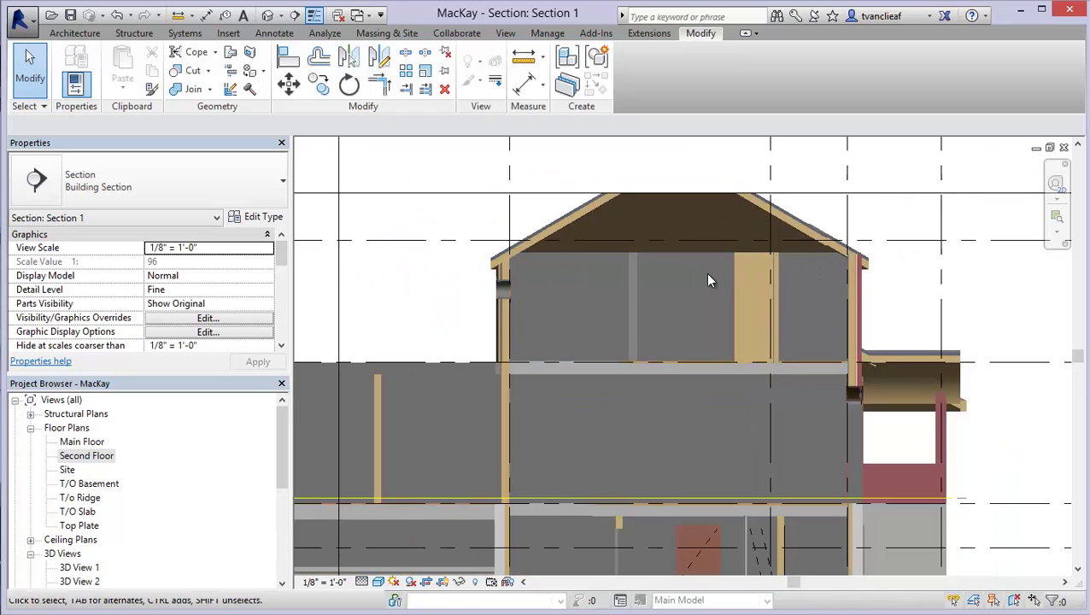
pyautogui.moveTo(708, 274); pyautogui.dragTo(703, 279, button='middle')
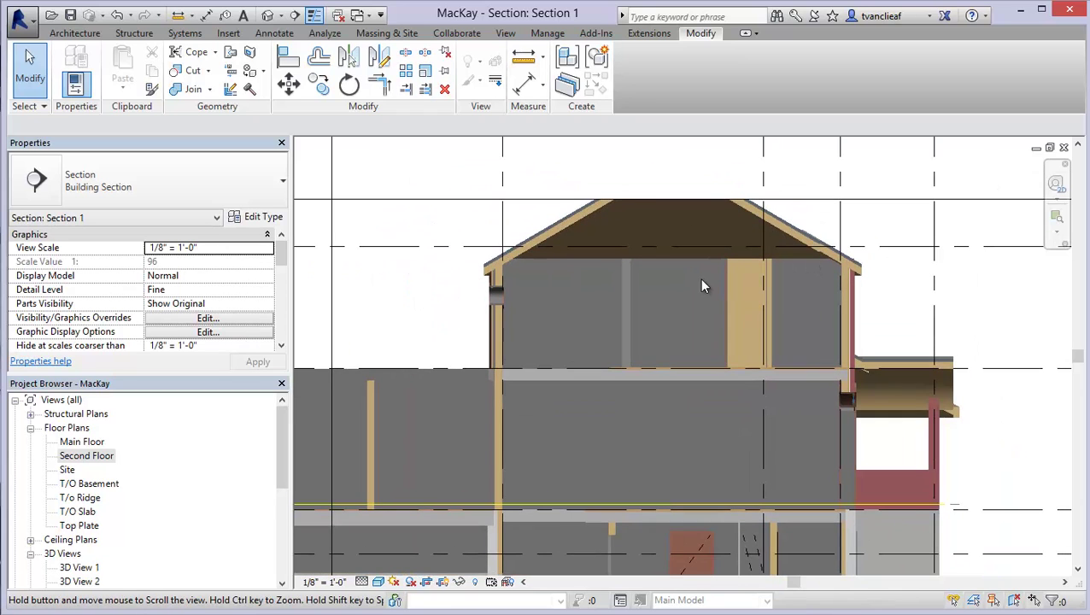
# Step: Inspect the front brick wall in 3D View: {3D} and undo its attachment to the hip roof
pyautogui.click(267, 16)
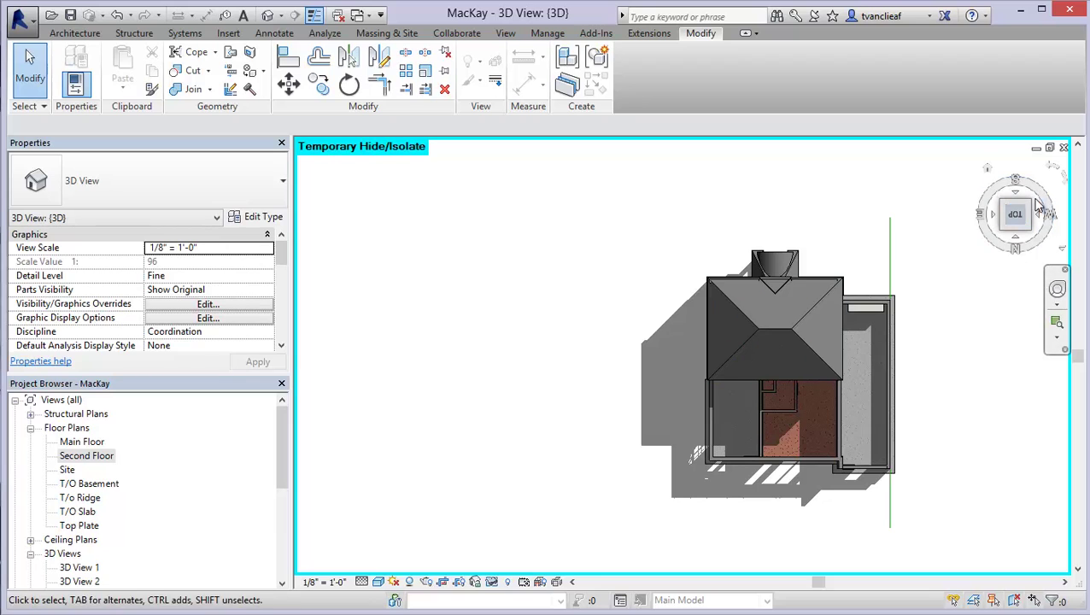
pyautogui.click(1034, 204)
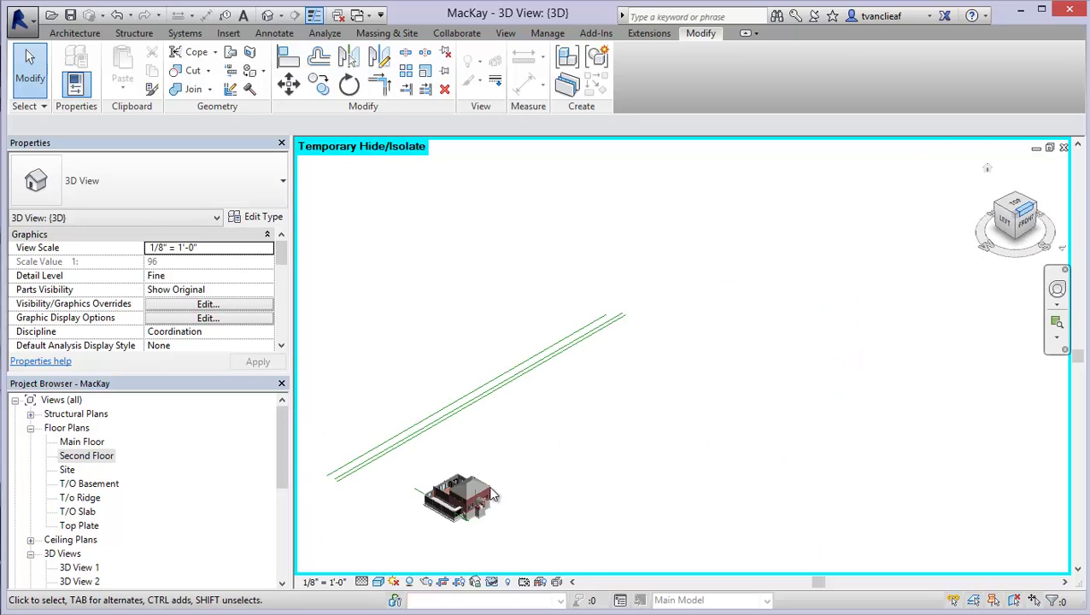
pyautogui.scroll(8, 495, 497)
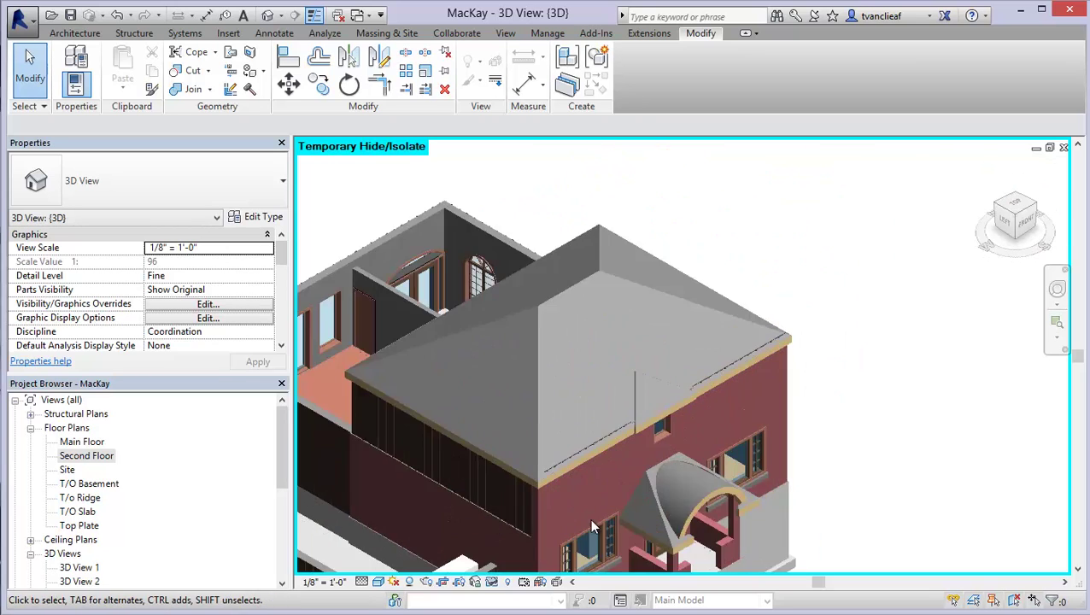
pyautogui.moveTo(501, 473); pyautogui.dragTo(667, 435, button='middle')
pyautogui.moveTo(765, 472); pyautogui.dragTo(675, 397, button='middle')
pyautogui.scroll(2, 728, 365)
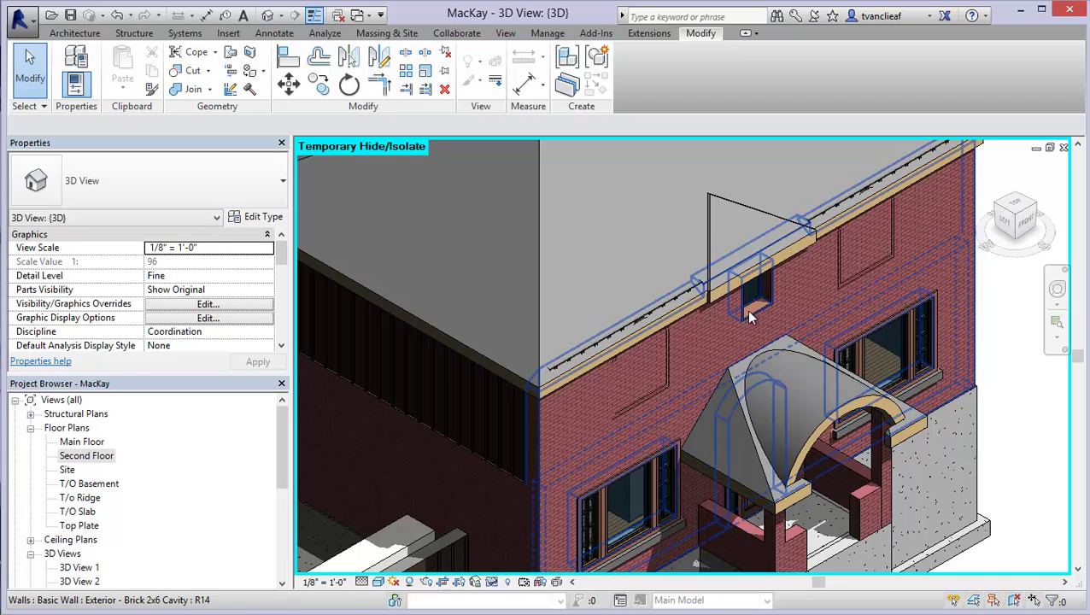
pyautogui.hotkey('ctrl', 'z')
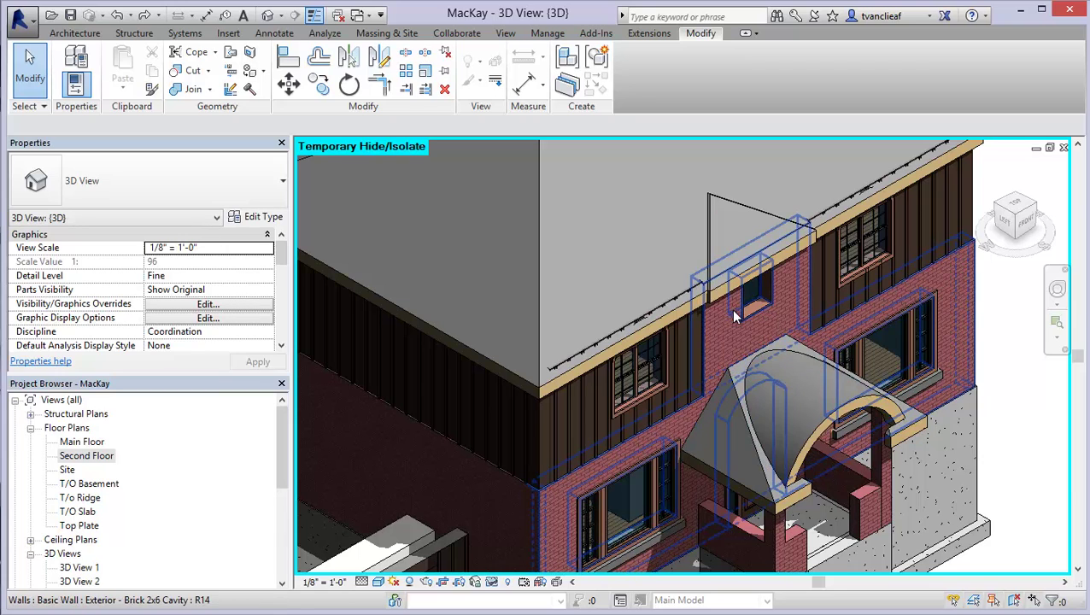
# Step: Attach the top of the front board and batten wall left of the entrance bay to the hip roof
pyautogui.moveTo(706, 327); pyautogui.dragTo(694, 296, button='middle')
pyautogui.scroll(3, 548, 434)
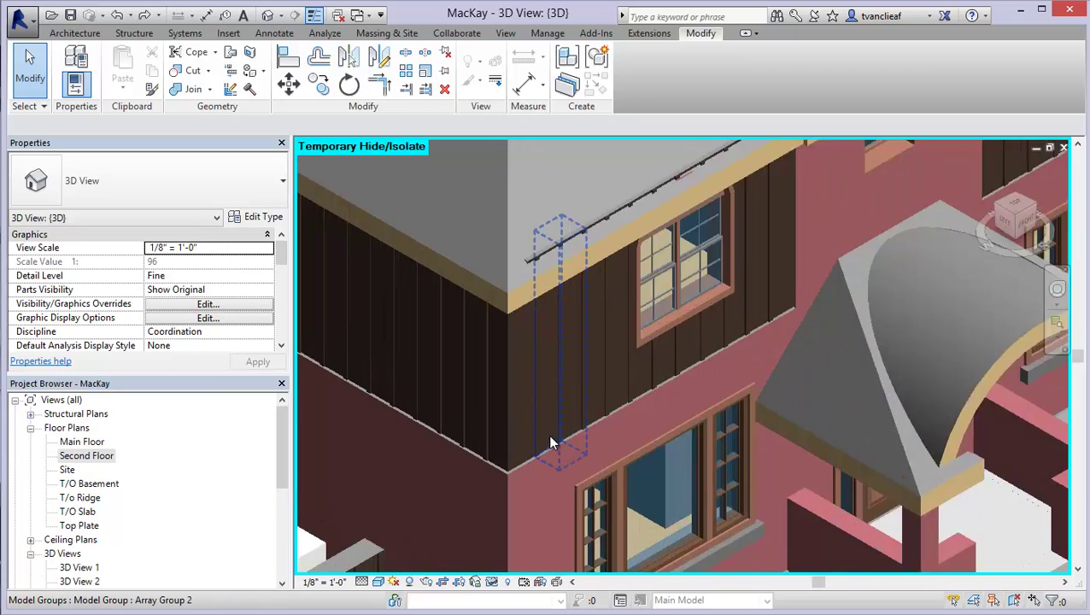
pyautogui.click(550, 457)
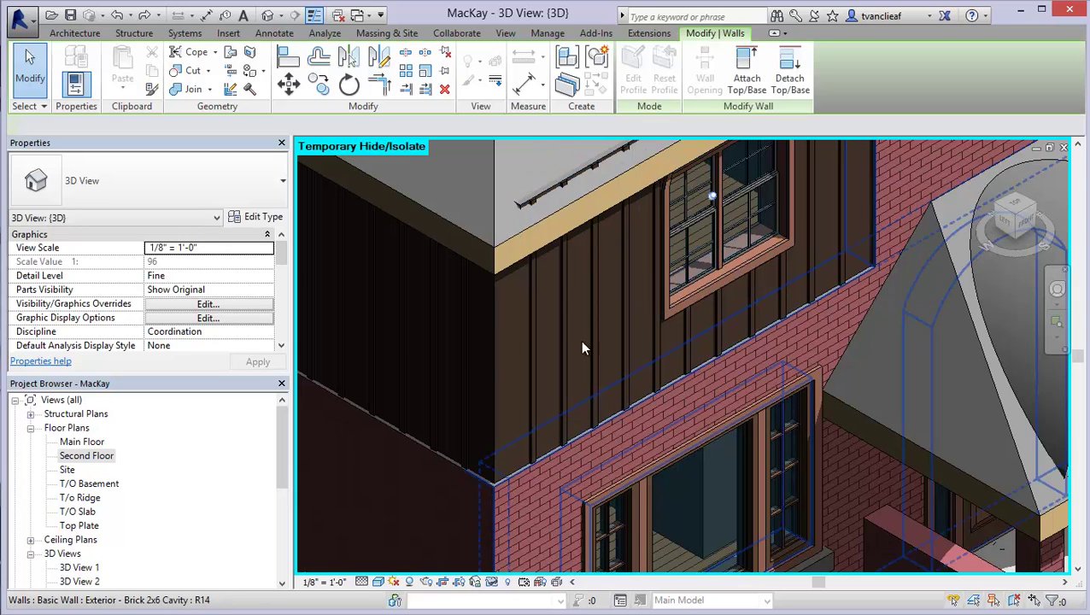
pyautogui.click(578, 208)
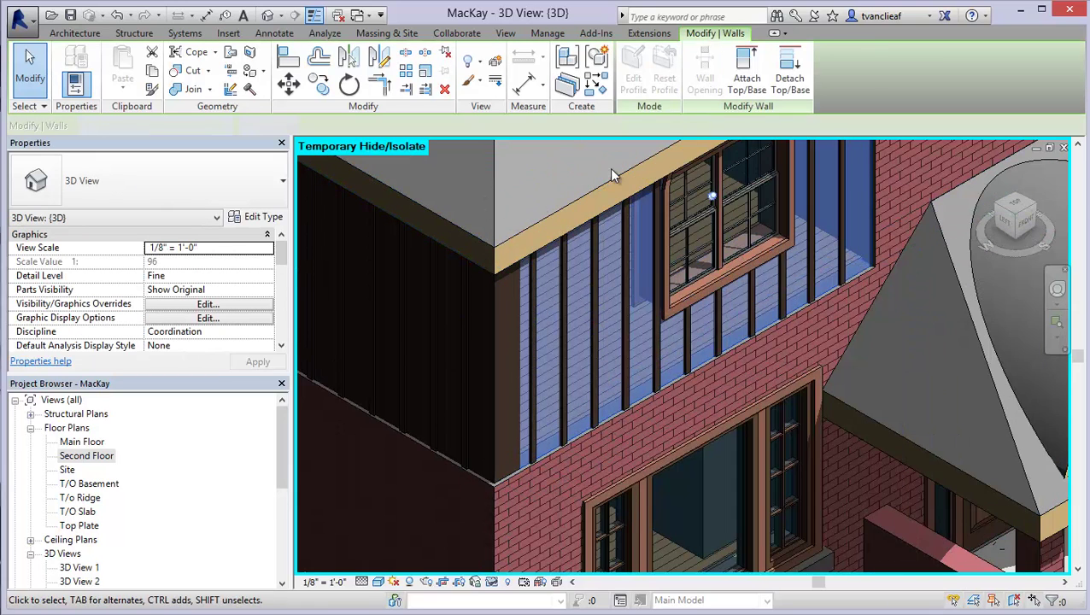
pyautogui.keyDown('shift'); pyautogui.moveTo(601, 178); pyautogui.dragTo(630, 301, button='middle'); pyautogui.keyUp('shift')
pyautogui.press('Escape')
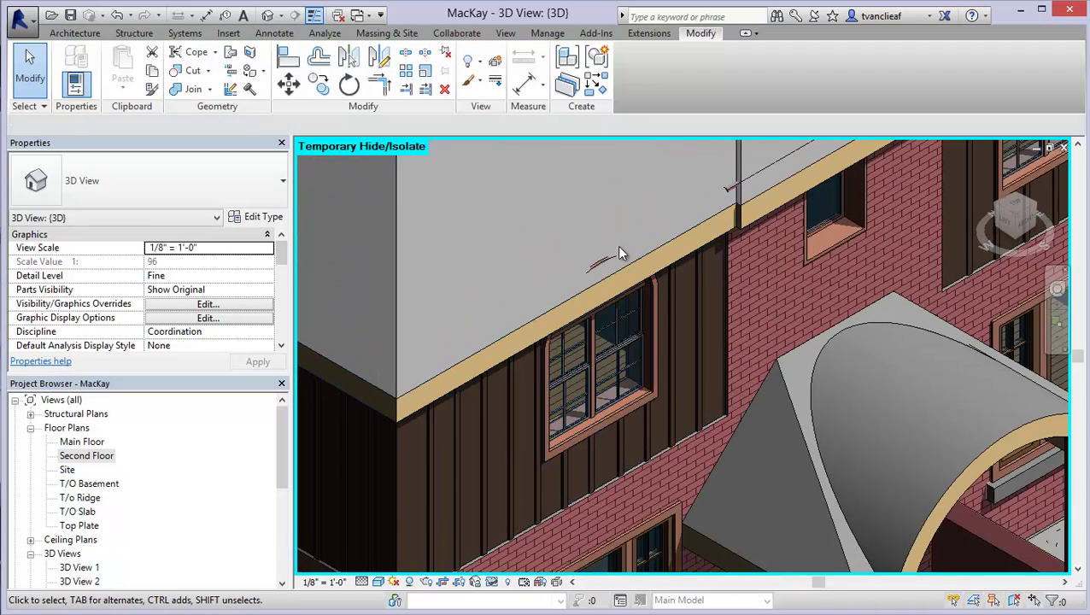
# Step: Attach the top of the front Exterior - Board & Batten 2x6 wall right of the entrance bay to the hip roof
pyautogui.keyDown('shift'); pyautogui.moveTo(603, 325); pyautogui.dragTo(672, 424, button='middle'); pyautogui.keyUp('shift')
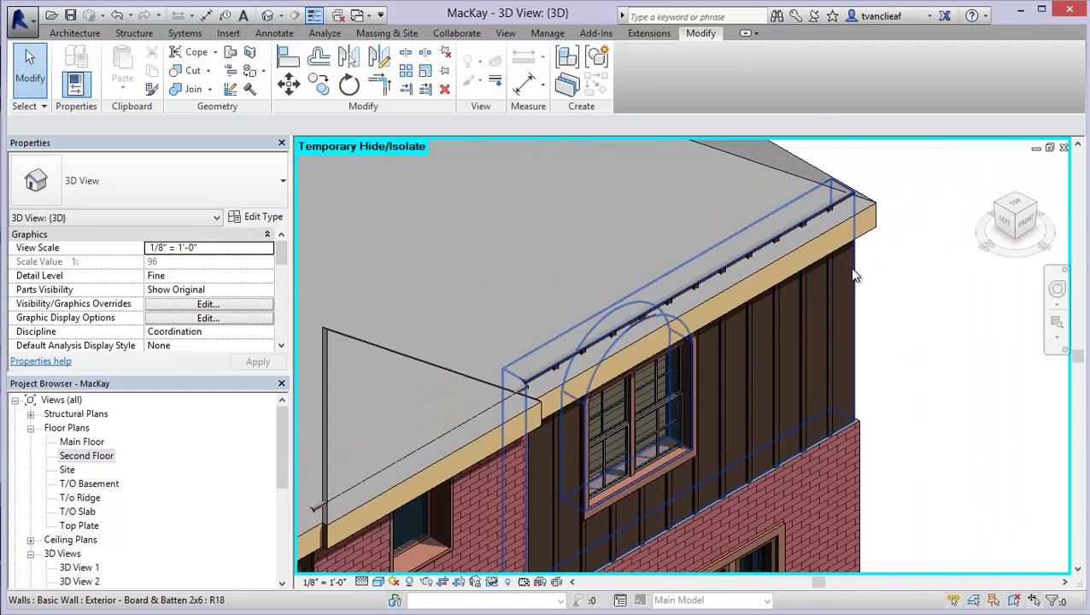
pyautogui.click(852, 273)
pyautogui.click(747, 81)
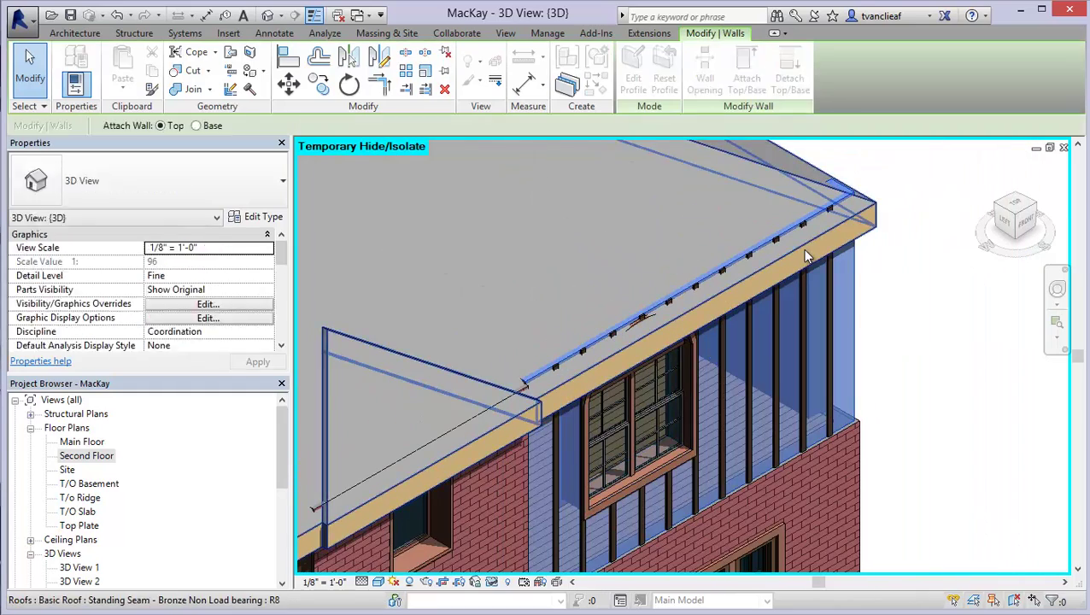
pyautogui.click(803, 248)
pyautogui.click(783, 263)
pyautogui.keyDown('shift'); pyautogui.moveTo(751, 334); pyautogui.dragTo(803, 397, button='middle'); pyautogui.keyUp('shift')
pyautogui.click(919, 393)
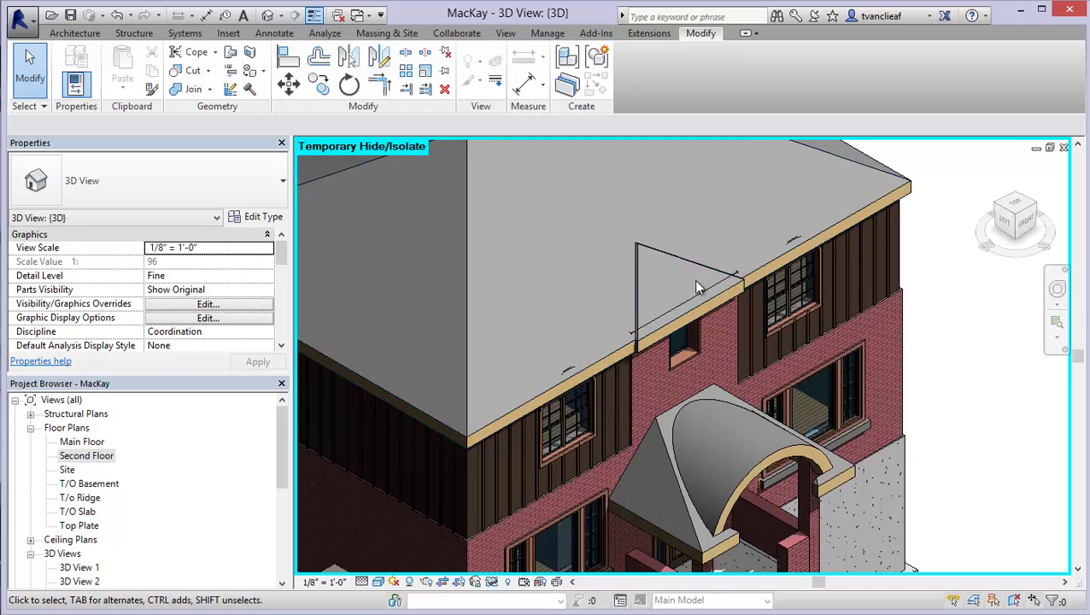
# Step: Edit the roof footprint so the short front segment above the entrance no longer defines a slope, and finish the sketch
pyautogui.click(753, 380)
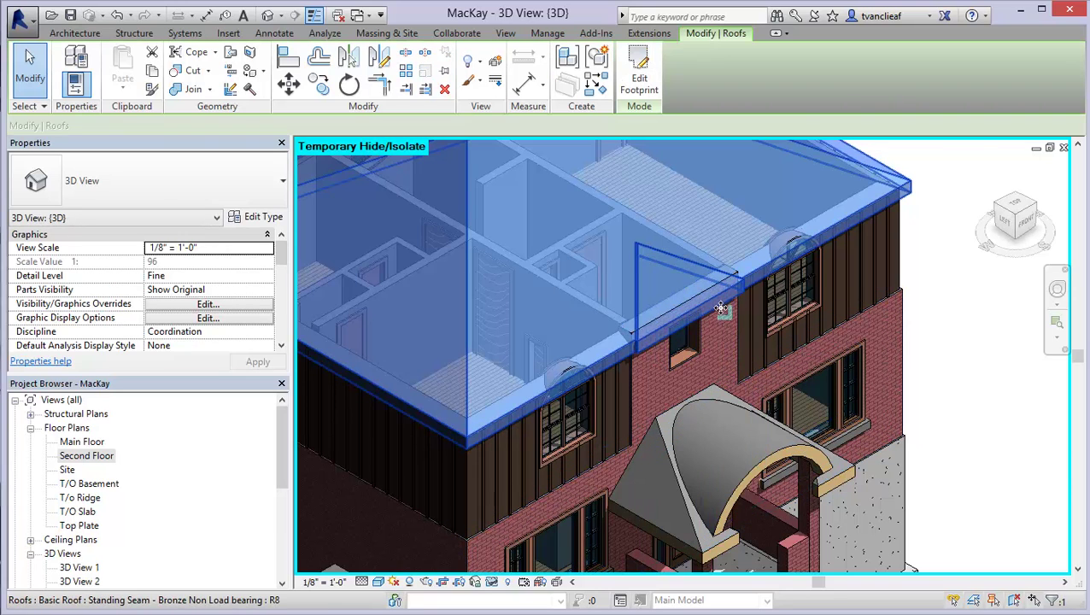
pyautogui.press('Escape')
pyautogui.scroll(3, 668, 363)
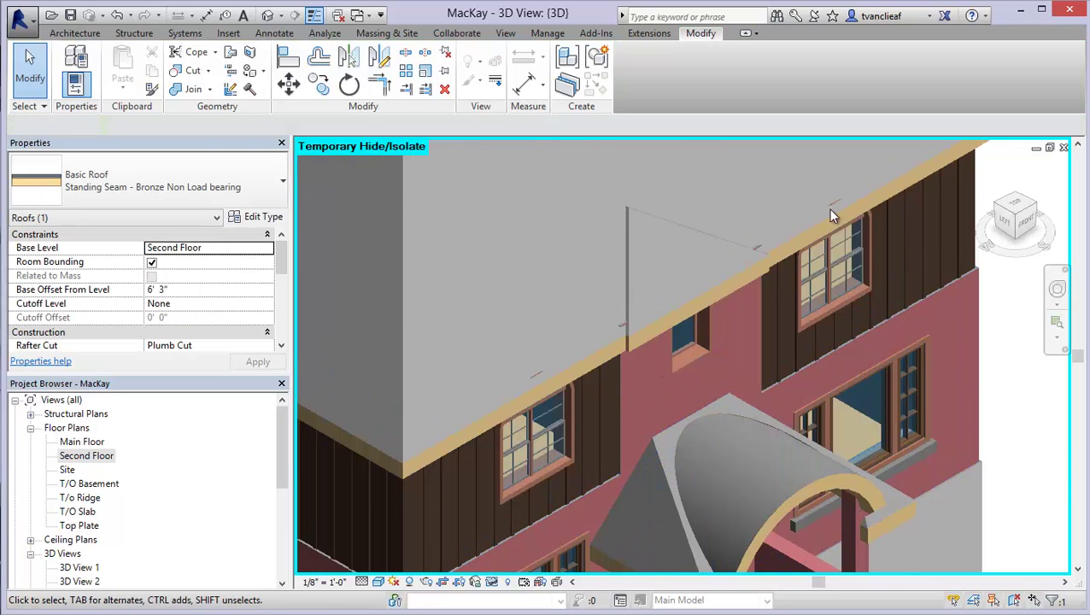
pyautogui.scroll(-2, 846, 213)
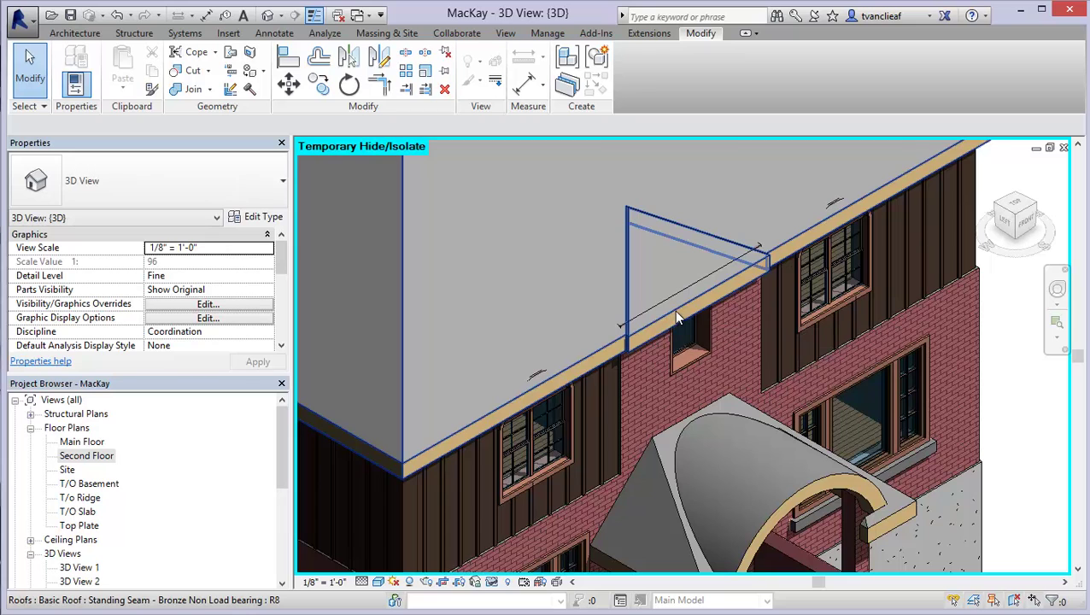
pyautogui.click(675, 314)
pyautogui.click(639, 77)
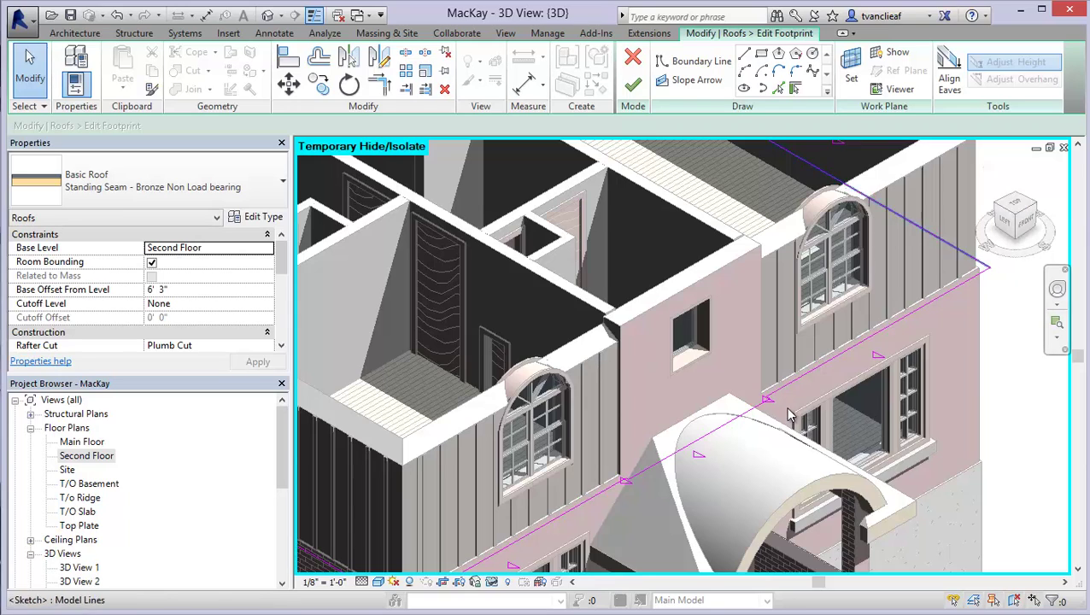
pyautogui.click(716, 458)
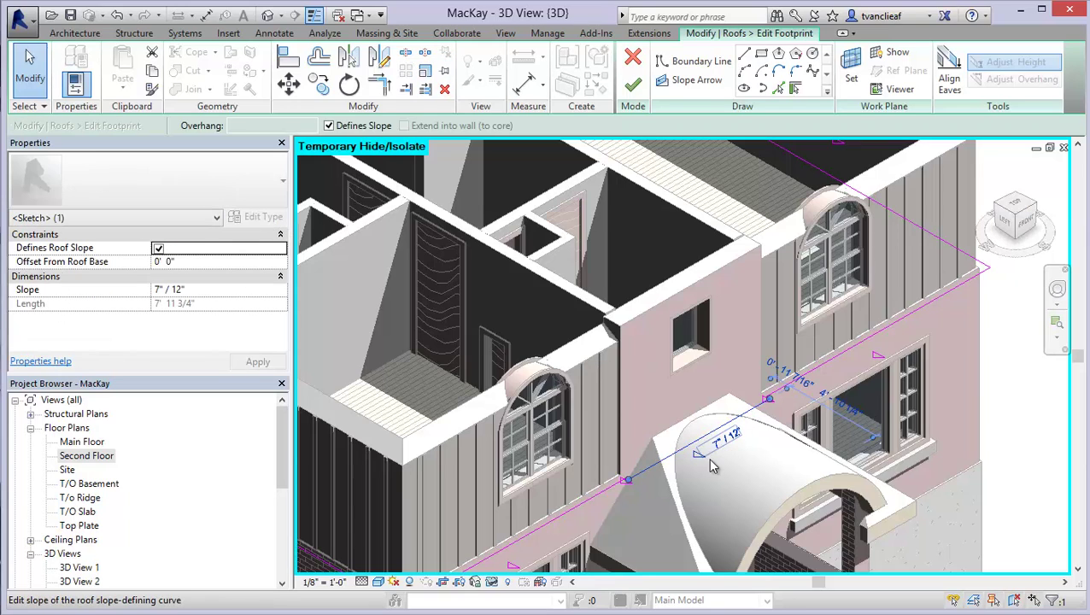
pyautogui.click(345, 127)
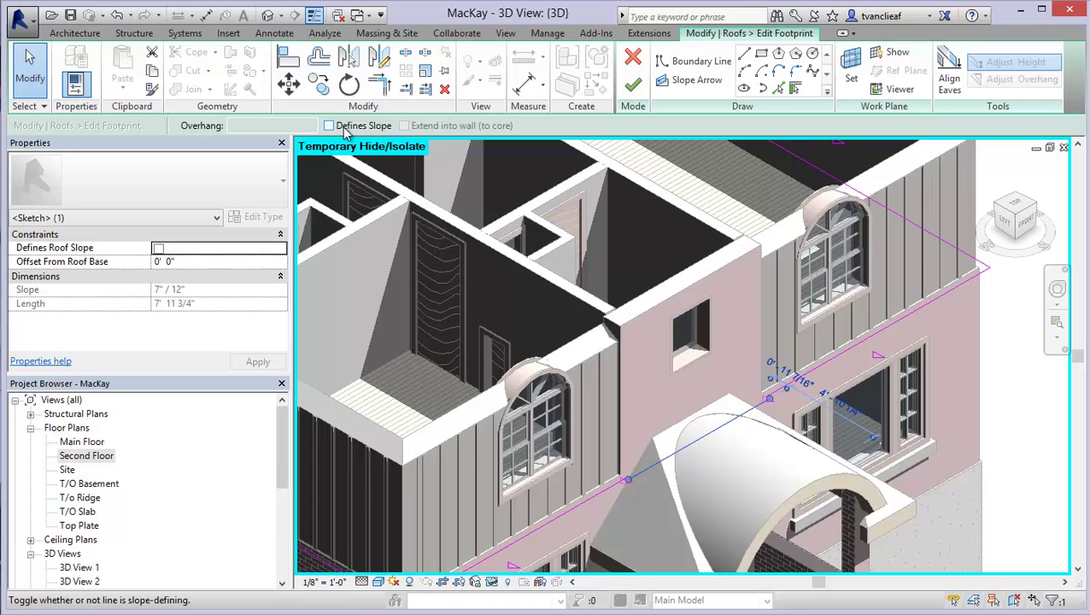
pyautogui.click(633, 83)
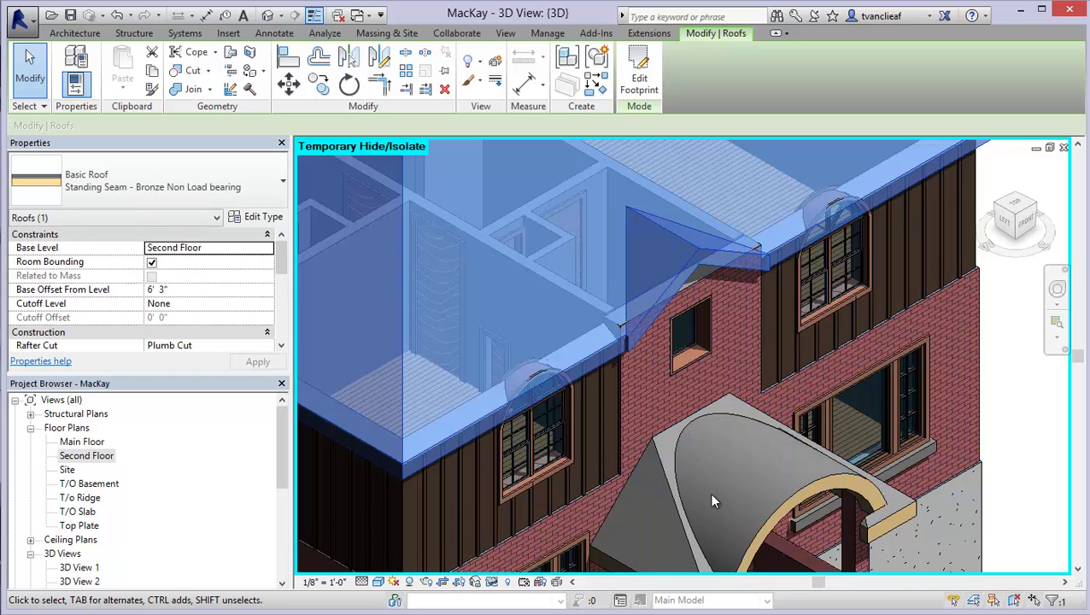
pyautogui.press('Escape')
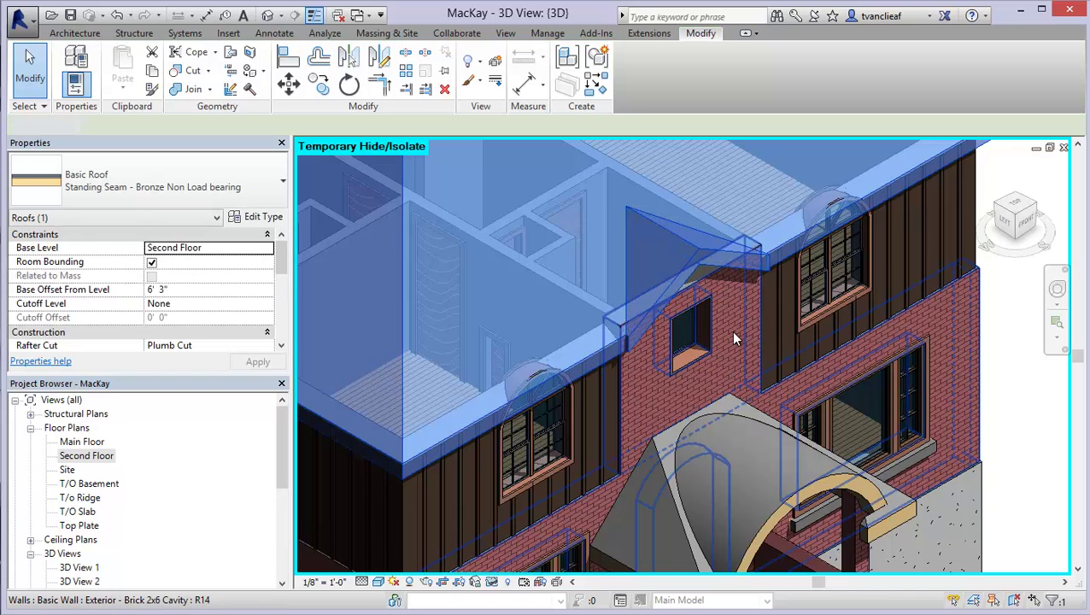
# Step: Try to attach the top of the front Exterior - Brick 2x6 Cavity wall to the roof at the new gable
pyautogui.click(710, 280)
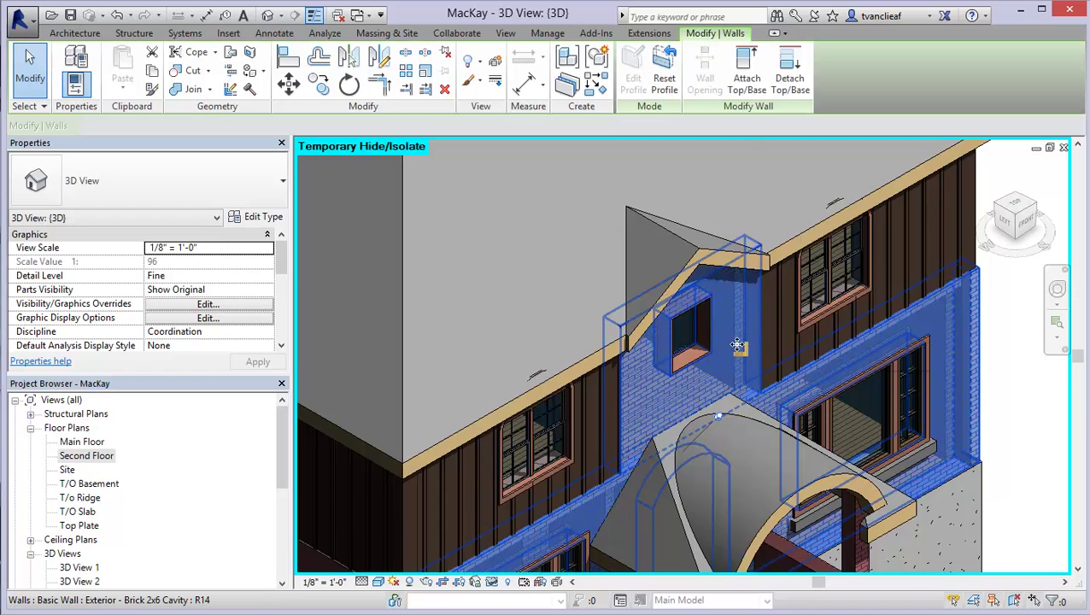
pyautogui.click(746, 83)
pyautogui.click(702, 252)
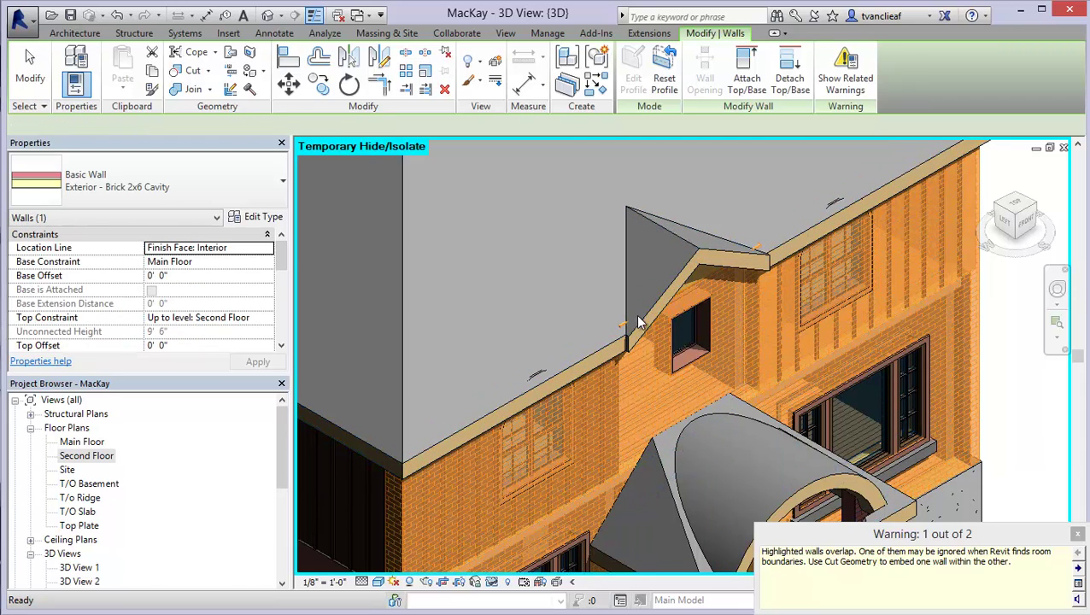
pyautogui.press('Escape')
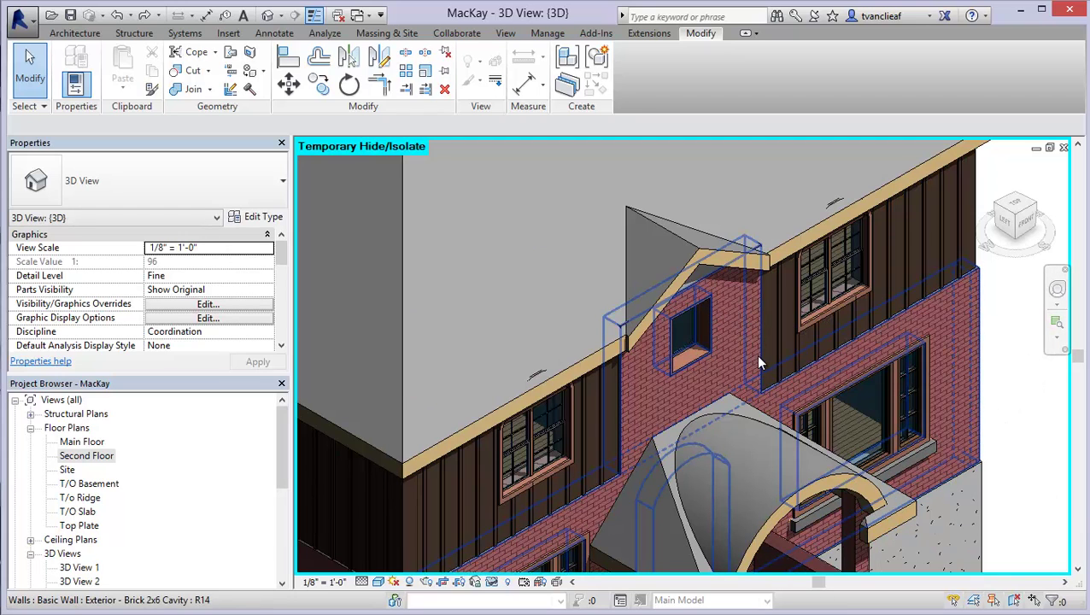
# Step: View the house from the front and open the front Exterior - Brick 2x6 Cavity wall's profile for editing
pyautogui.click(718, 296)
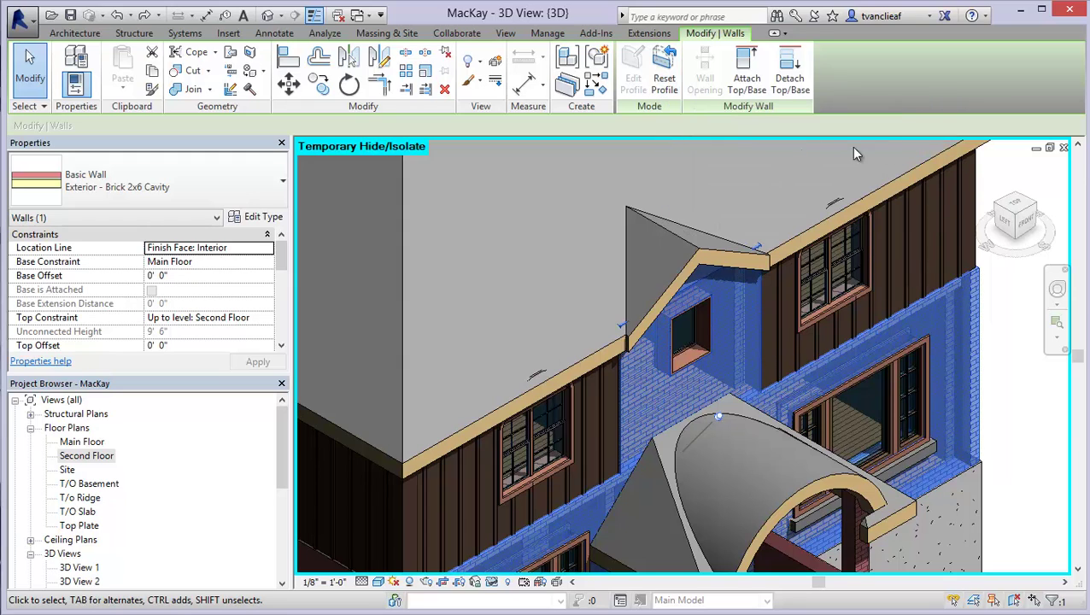
pyautogui.click(1014, 223)
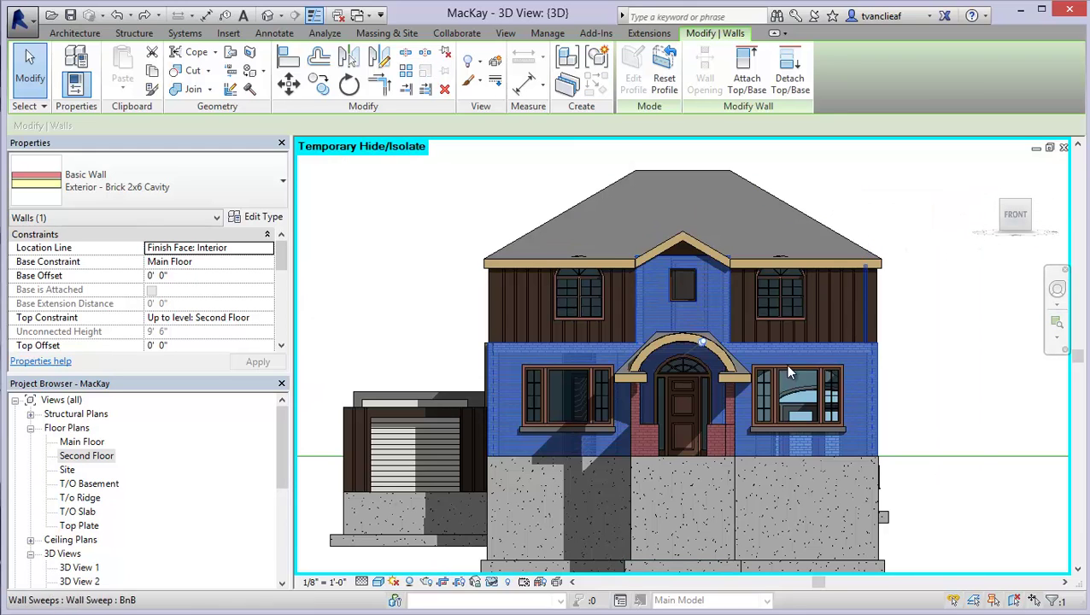
pyautogui.scroll(3, 705, 286)
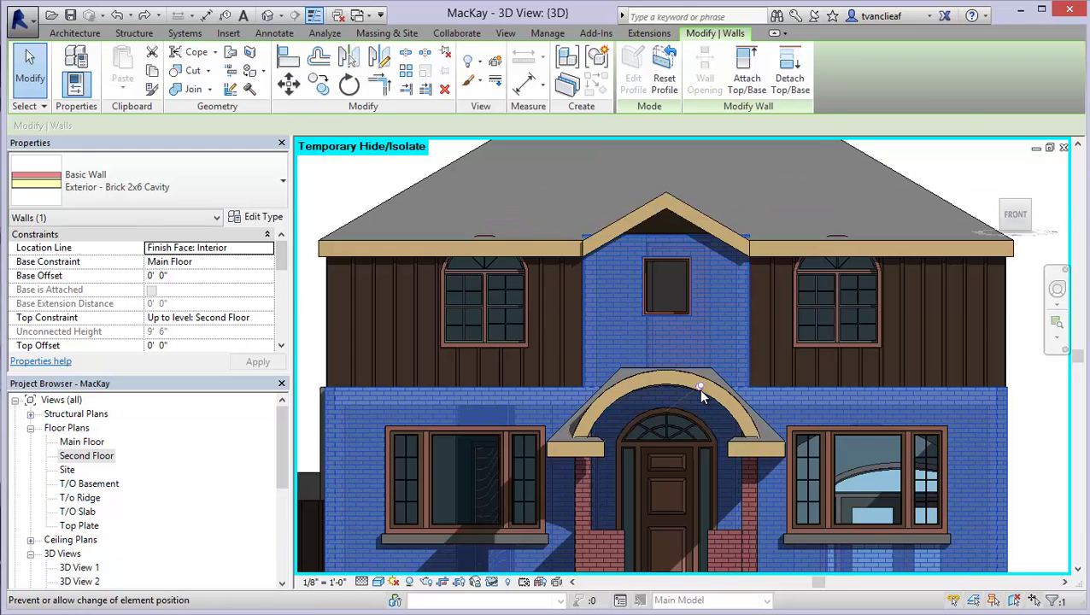
pyautogui.moveTo(691, 295)
pyautogui.mouseDown(button='middle')
pyautogui.moveTo(687, 284)
pyautogui.moveTo(701, 292)
pyautogui.mouseUp(button='middle')
pyautogui.press('Escape')
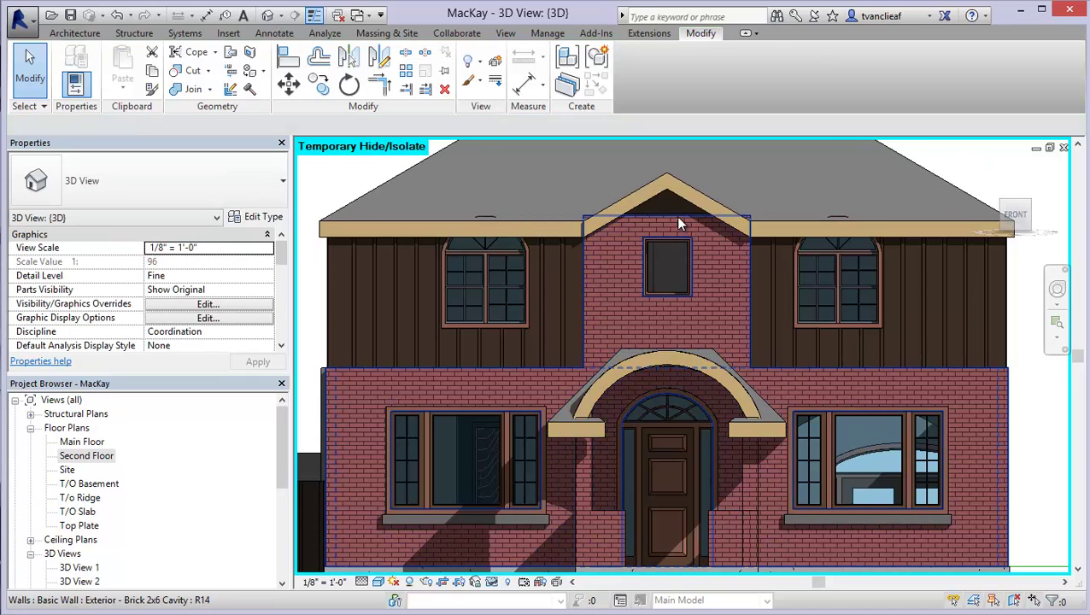
pyautogui.click(680, 224)
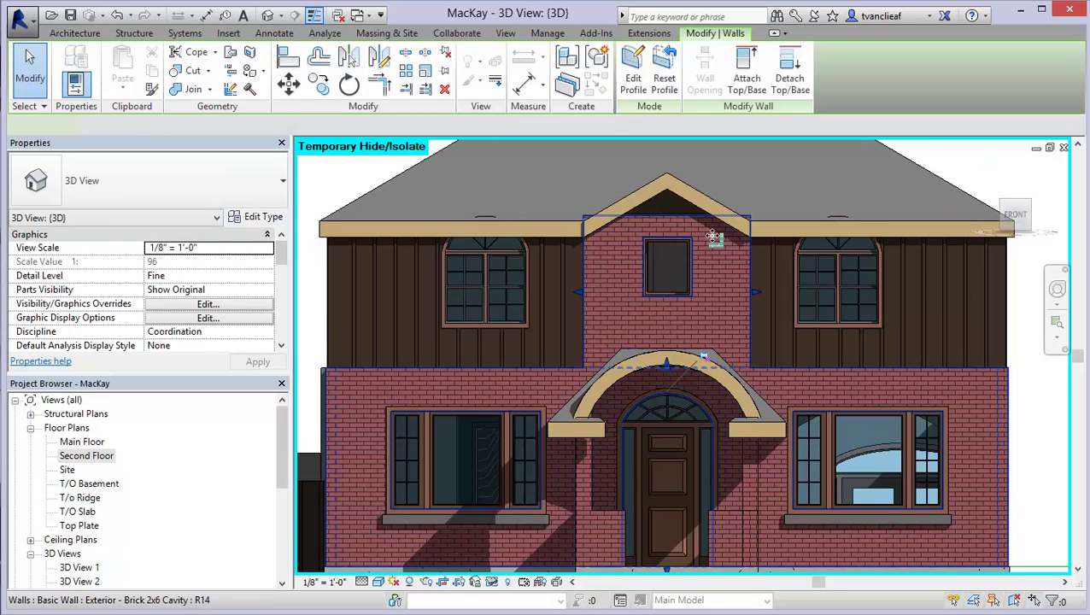
pyautogui.click(705, 359)
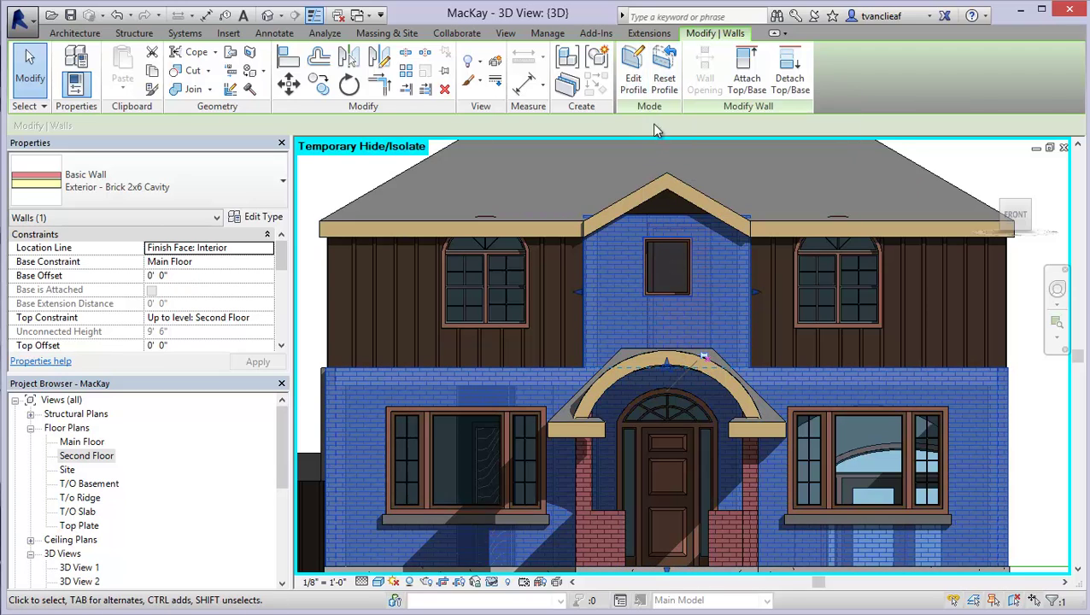
pyautogui.click(639, 94)
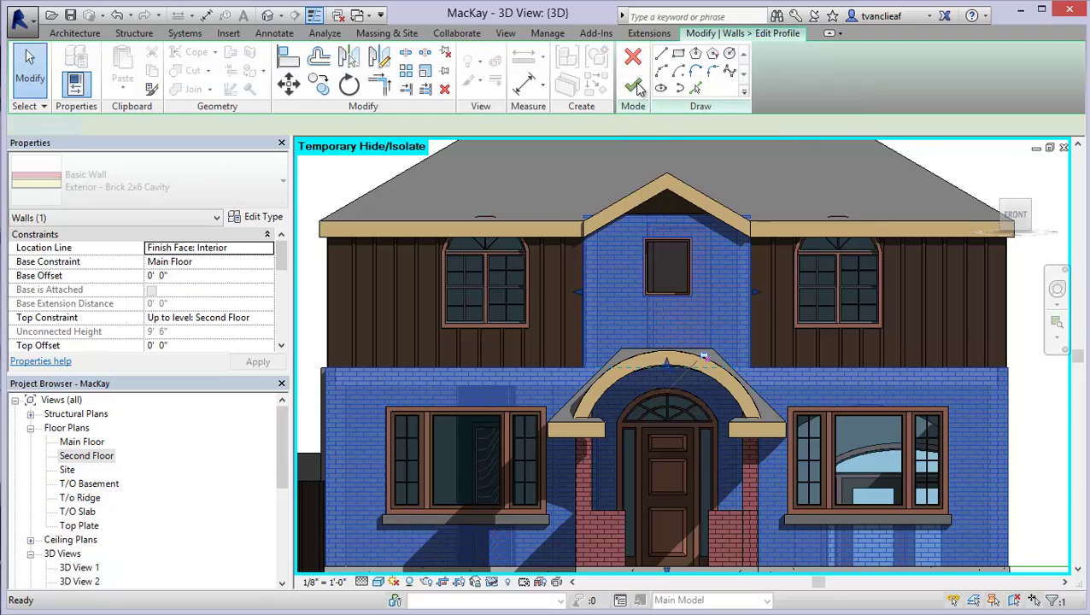
pyautogui.scroll(2, 667, 225)
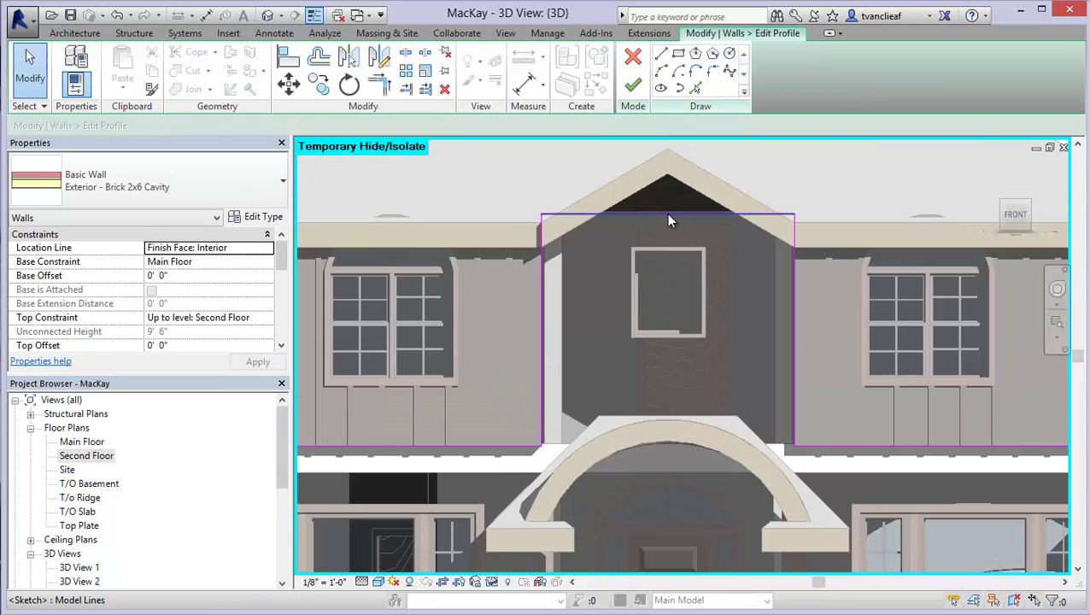
# Step: Replace the flat top line of the wall profile with two sloped lines picked from the gable roof's lower edges
pyautogui.click(667, 216)
pyautogui.press('Delete')
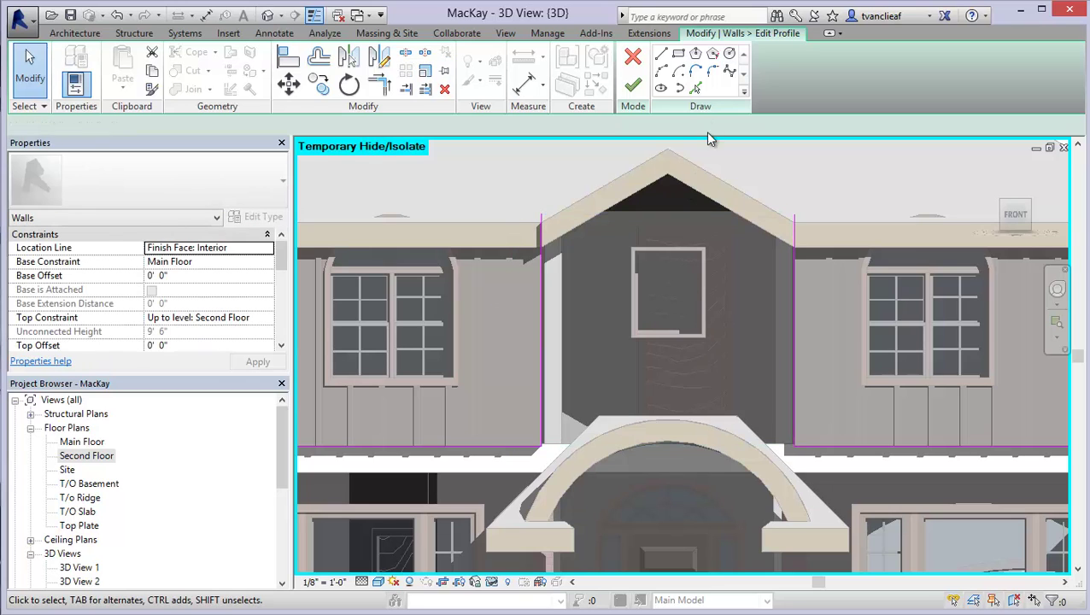
pyautogui.click(695, 88)
pyautogui.click(612, 203)
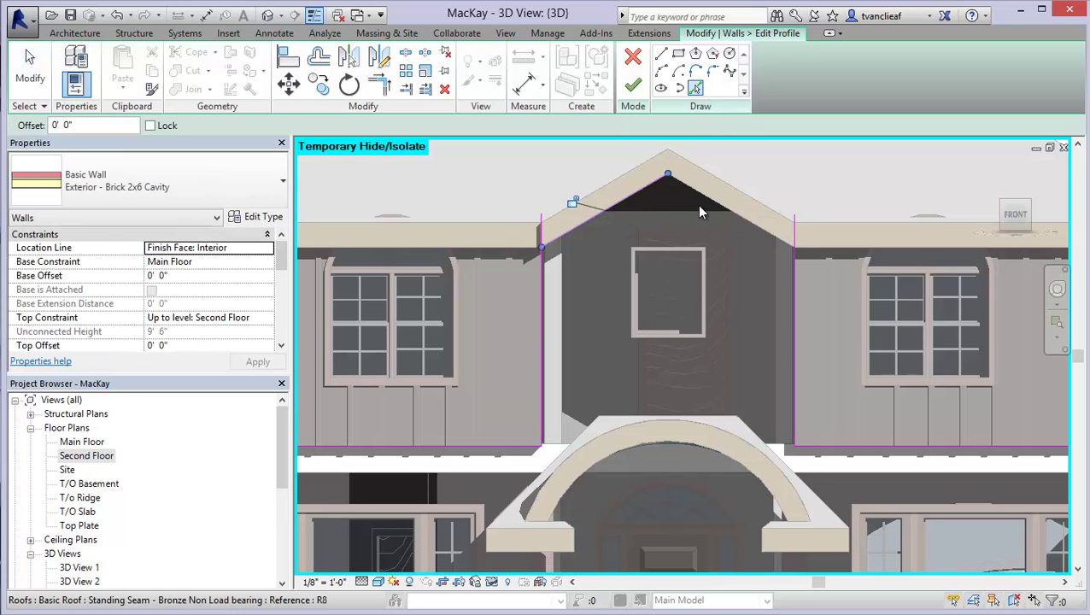
pyautogui.click(718, 204)
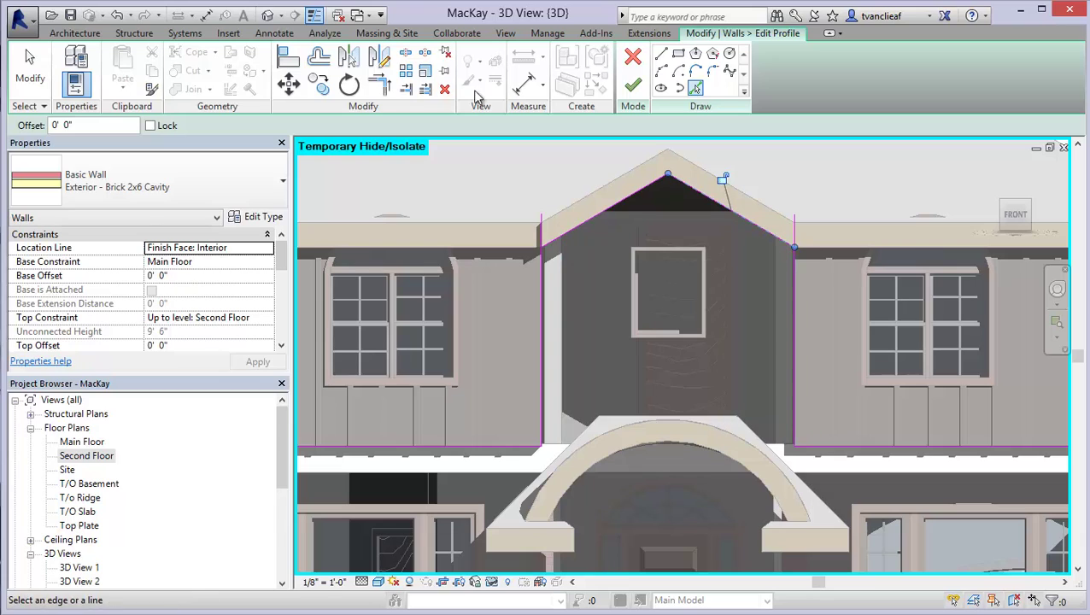
# Step: Trim the profile's two upper vertical lines to the sloped gable lines and finish the brick wall's profile
pyautogui.click(379, 83)
pyautogui.click(554, 269)
pyautogui.click(565, 229)
pyautogui.click(774, 239)
pyautogui.click(794, 274)
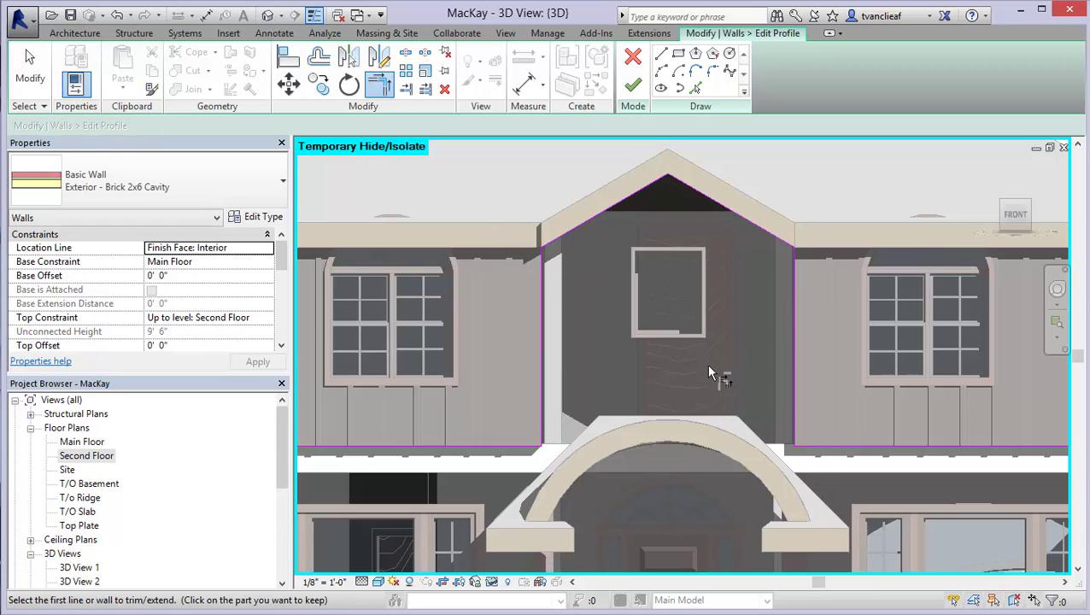
pyautogui.click(632, 89)
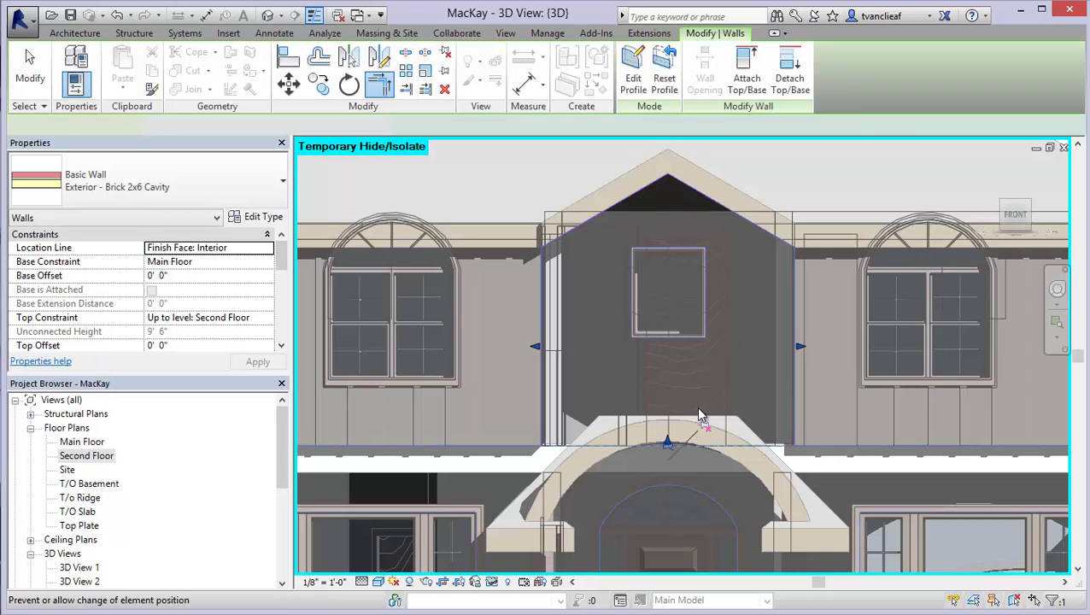
pyautogui.press('Escape')
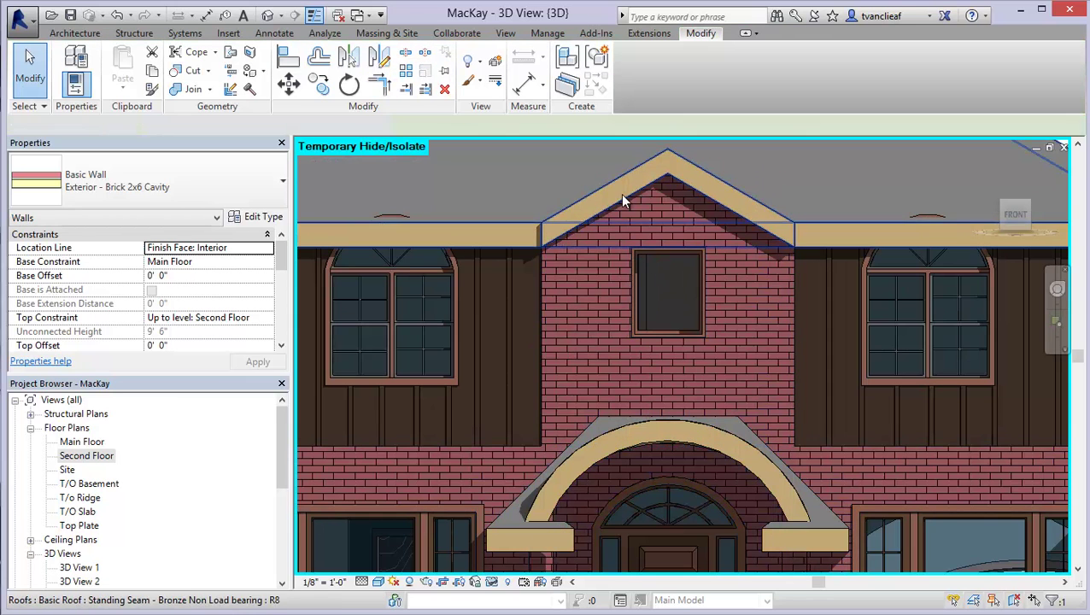
pyautogui.scroll(-5, 545, 384)
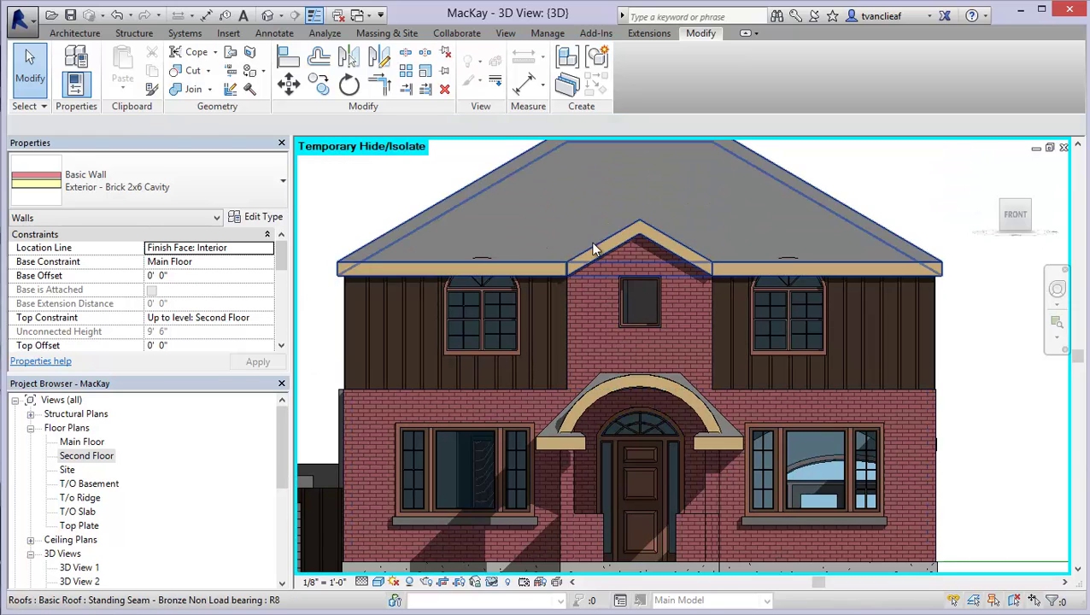
pyautogui.scroll(-1, 642, 332)
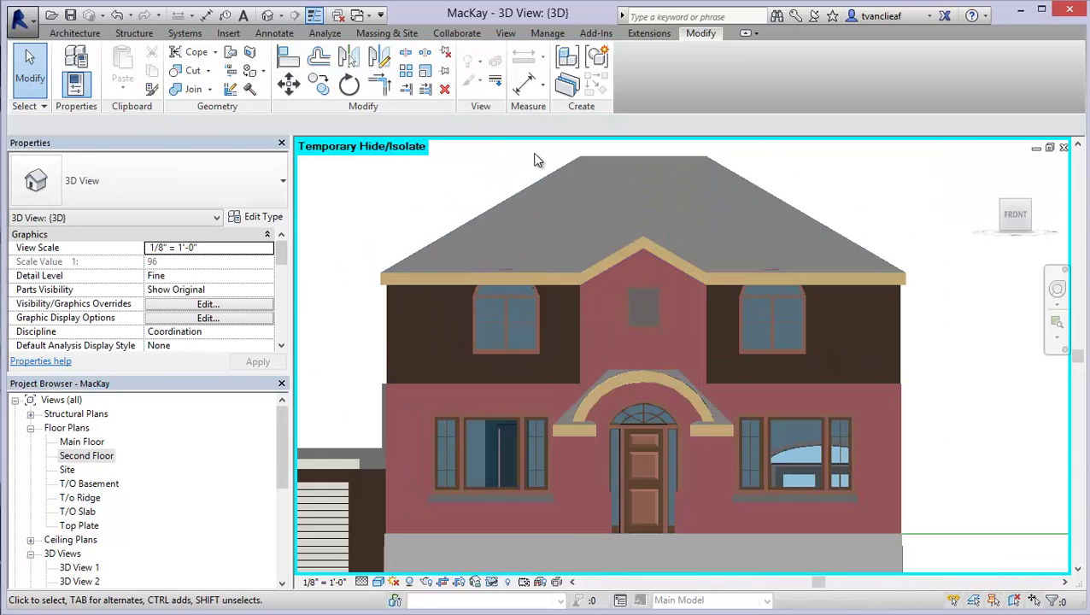